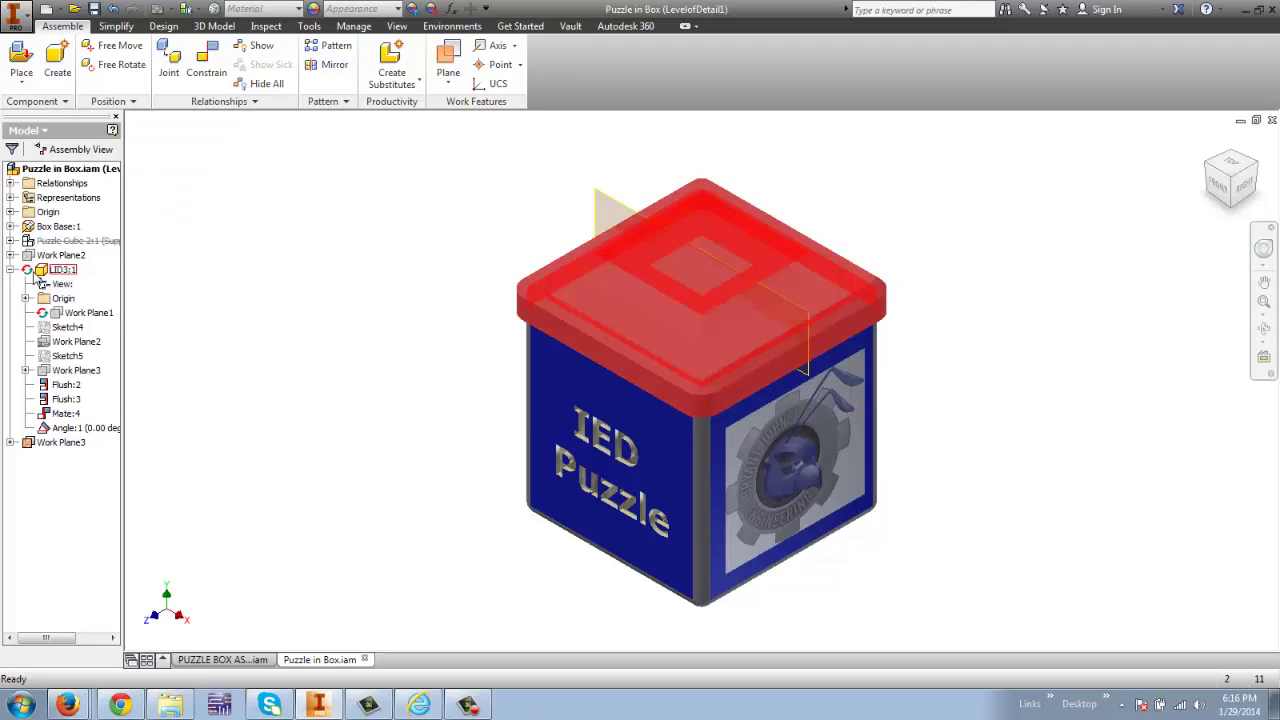
# - Open the LID3 part for in-place editing and start a 2D sketch on the vertical work plane through the lid's middle
pyautogui.doubleClick(55, 272)
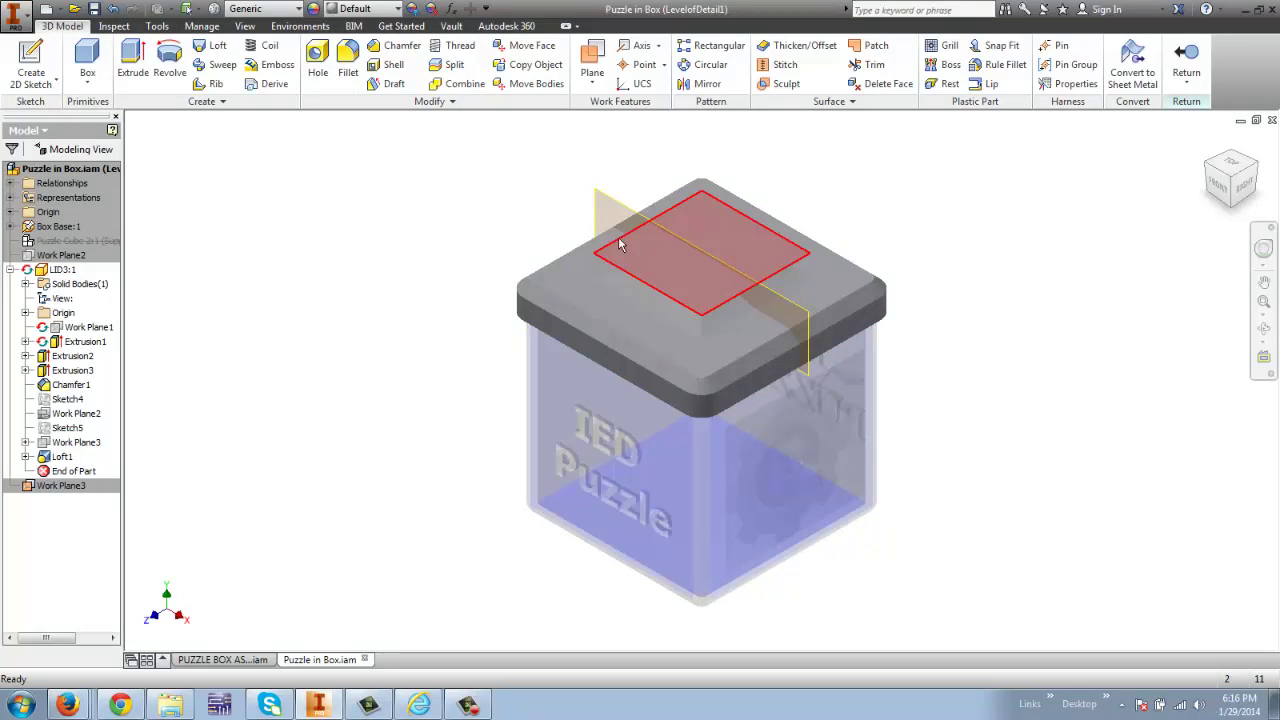
pyautogui.click(34, 58)
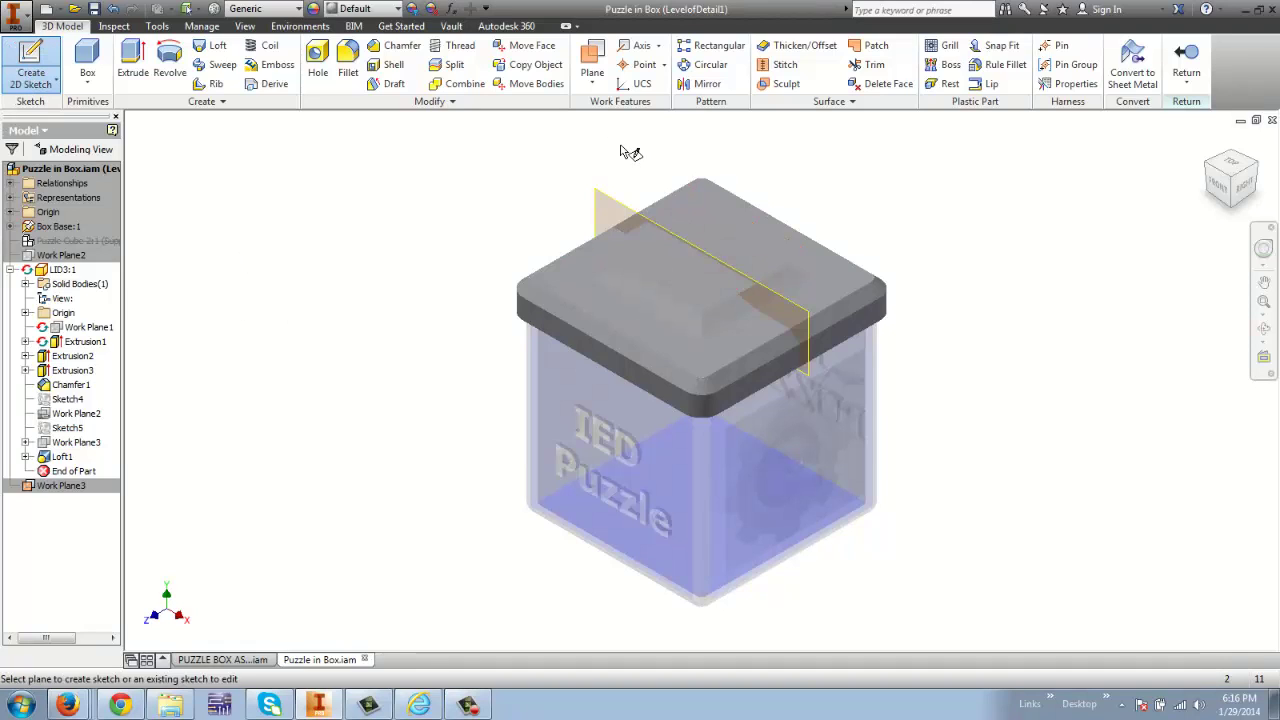
pyautogui.click(625, 215)
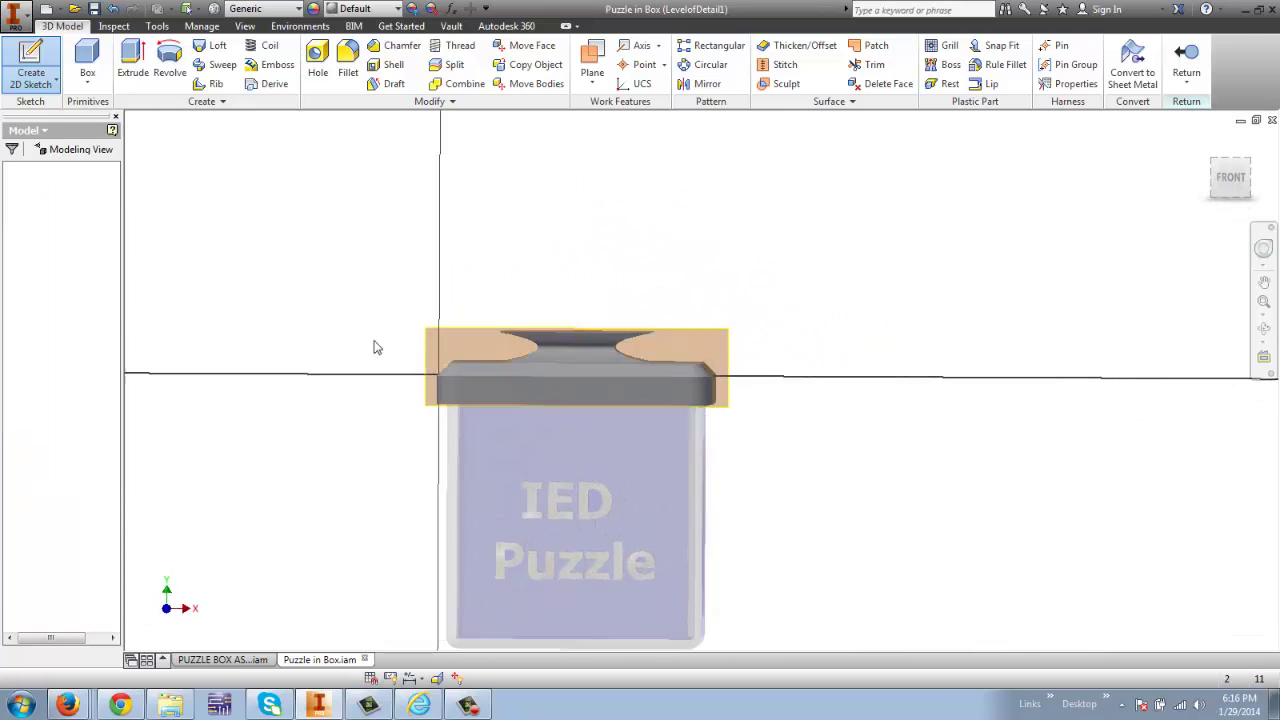
pyautogui.click(1253, 165)
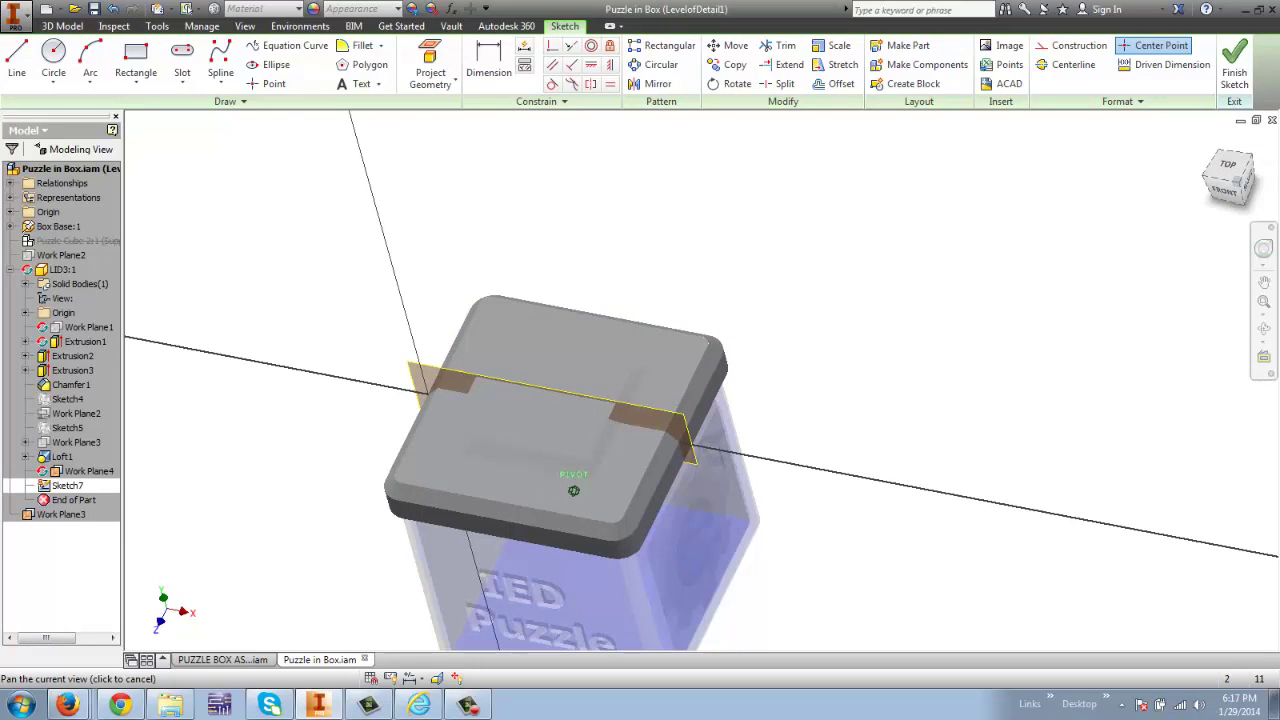
pyautogui.keyDown('shift'); pyautogui.moveTo(574, 491); pyautogui.dragTo(625, 395, button='middle'); pyautogui.keyUp('shift')
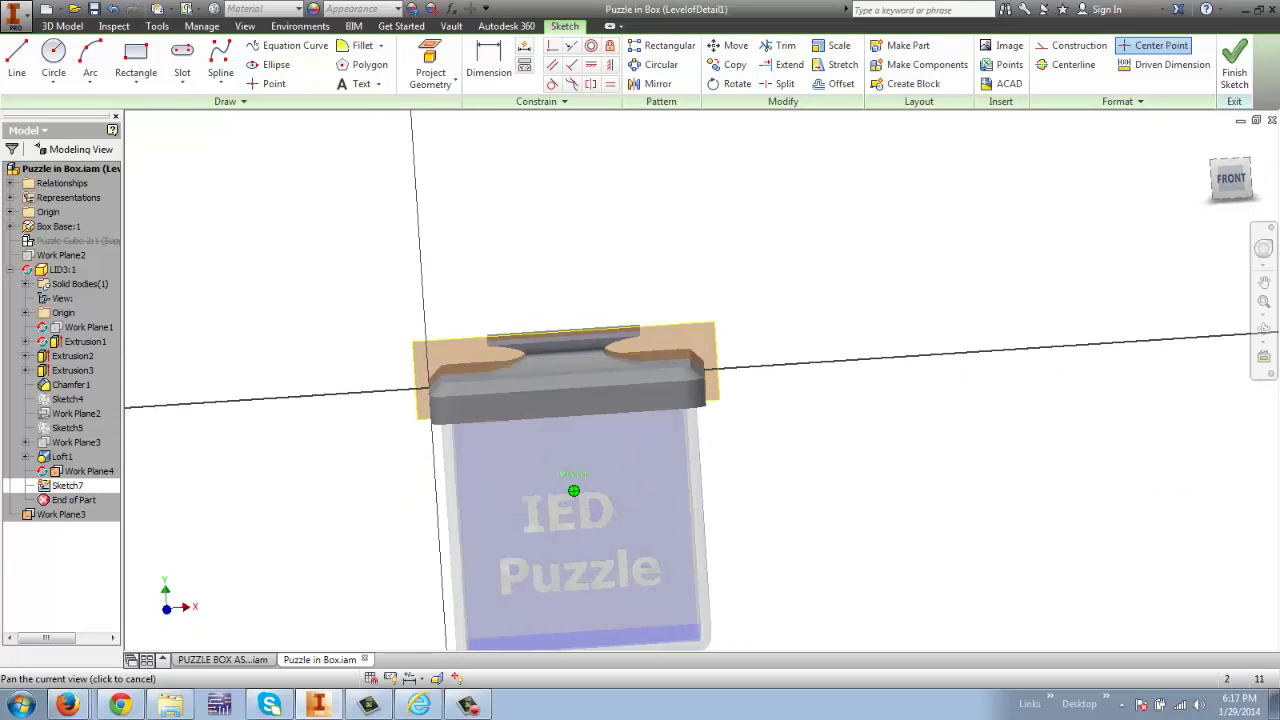
pyautogui.click(1231, 186)
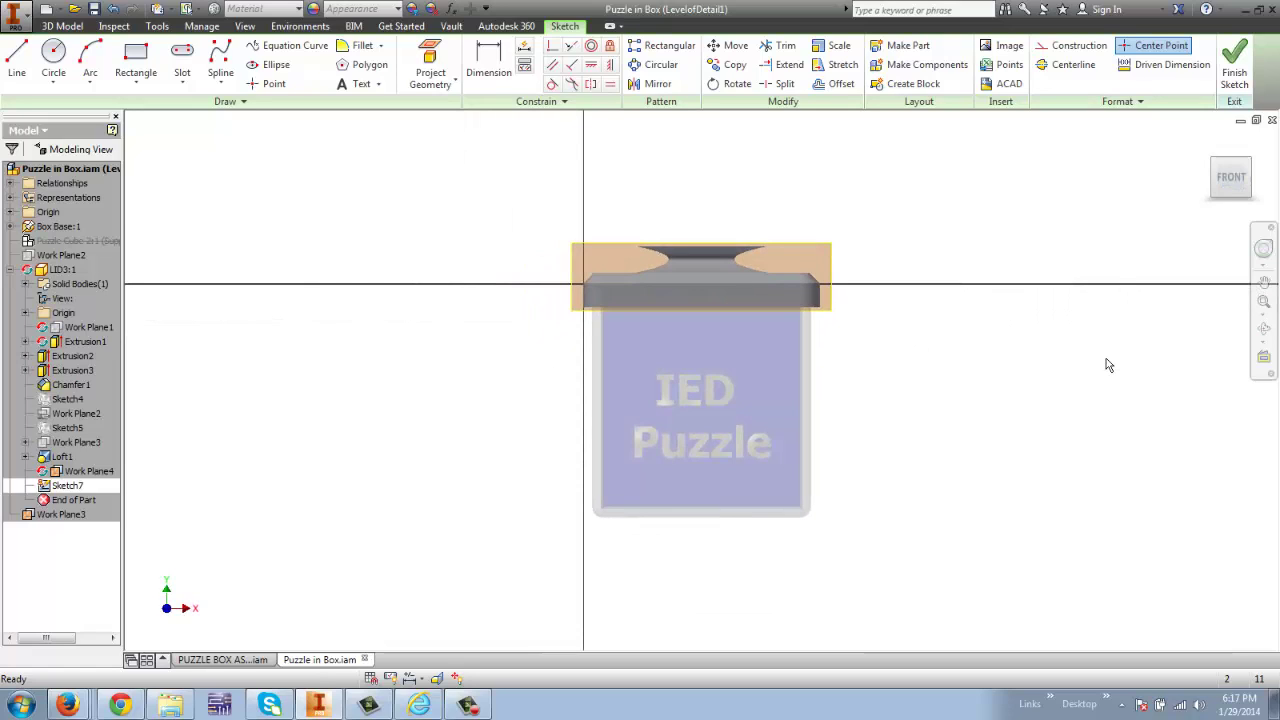
# - Slice the graphics at the sketch plane and project the top edge of the lid's handle into the sketch
pyautogui.press('F7')
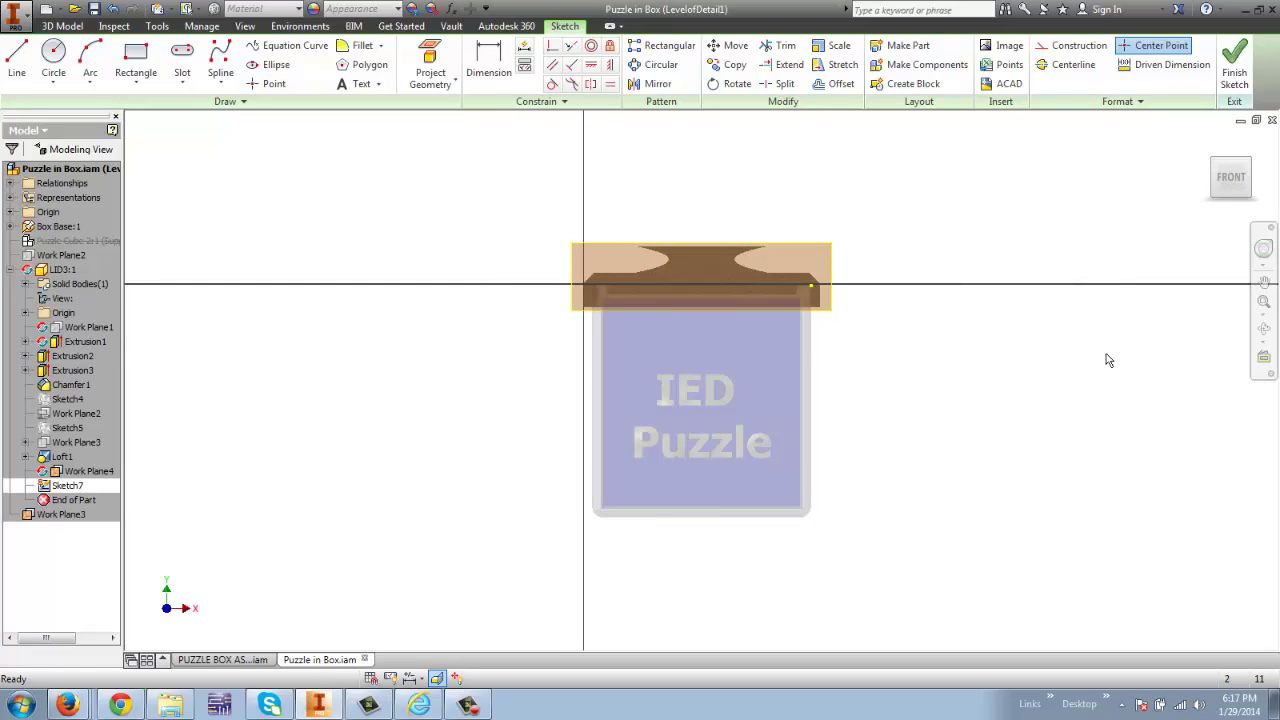
pyautogui.scroll(3, 1093, 275)
pyautogui.moveTo(897, 280); pyautogui.dragTo(1186, 337, button='middle')
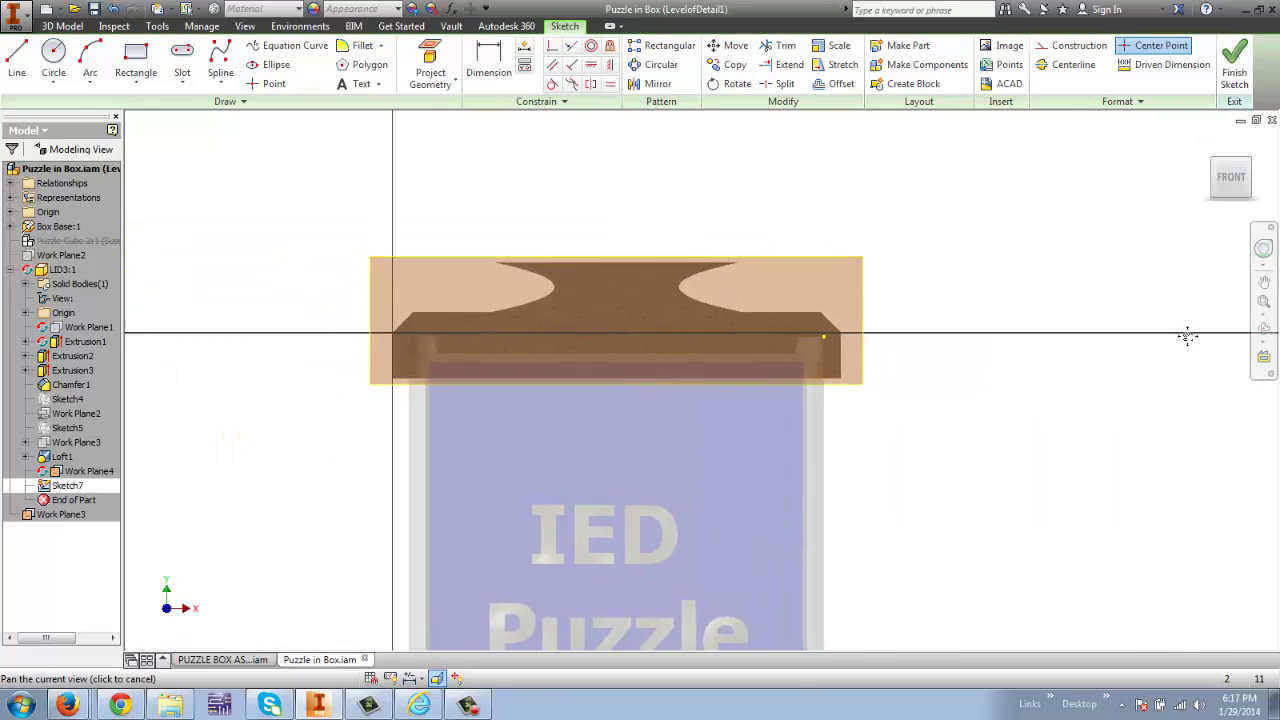
pyautogui.scroll(2, 1051, 317)
pyautogui.moveTo(940, 324); pyautogui.dragTo(1258, 328, button='middle')
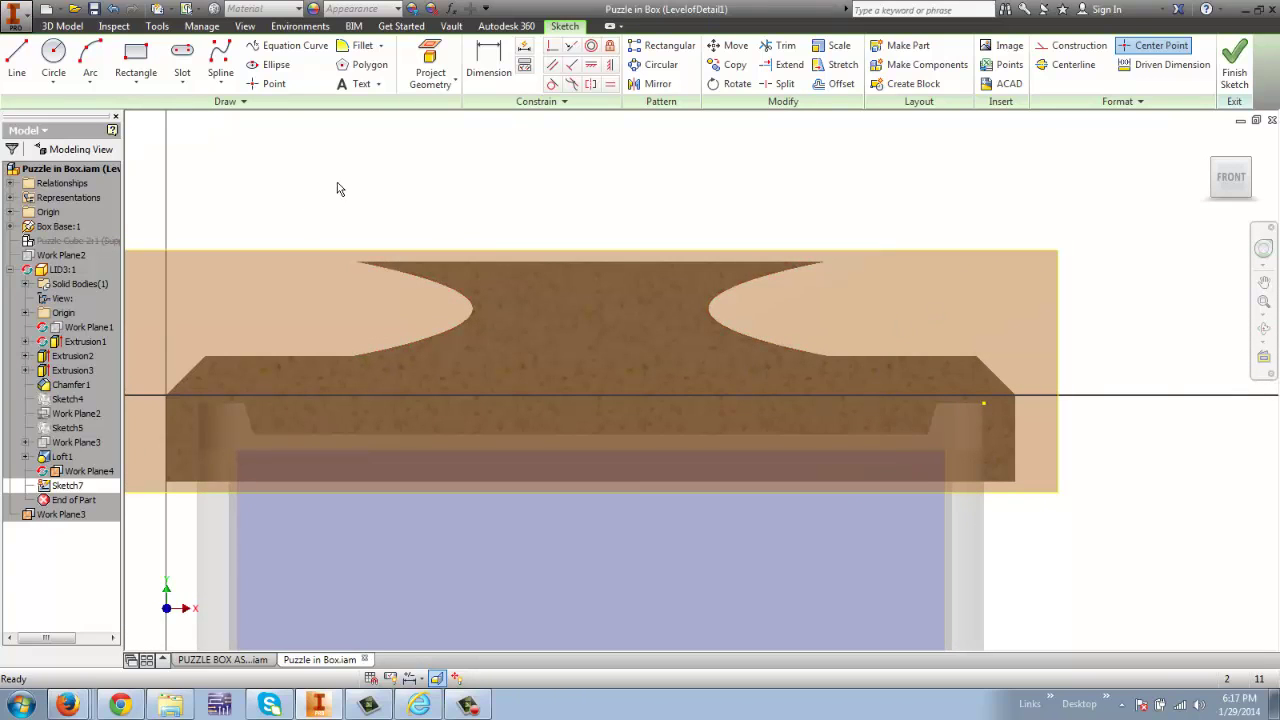
pyautogui.click(443, 44)
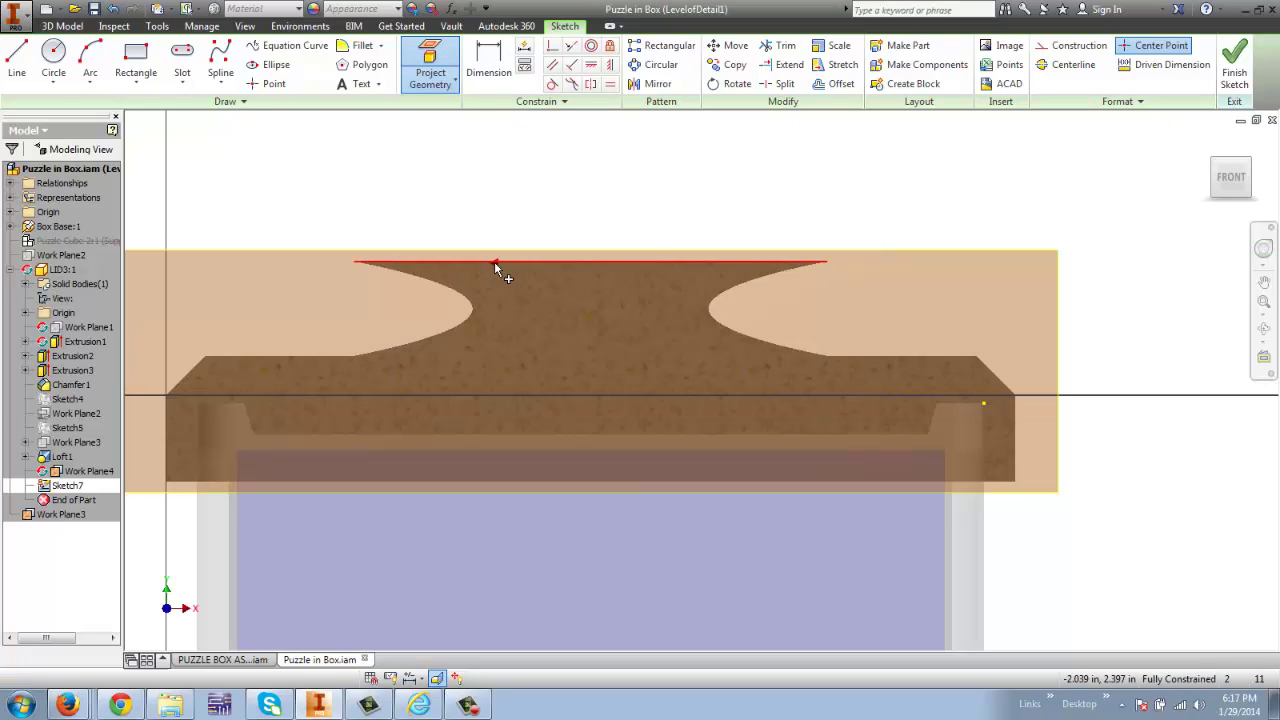
pyautogui.click(494, 263)
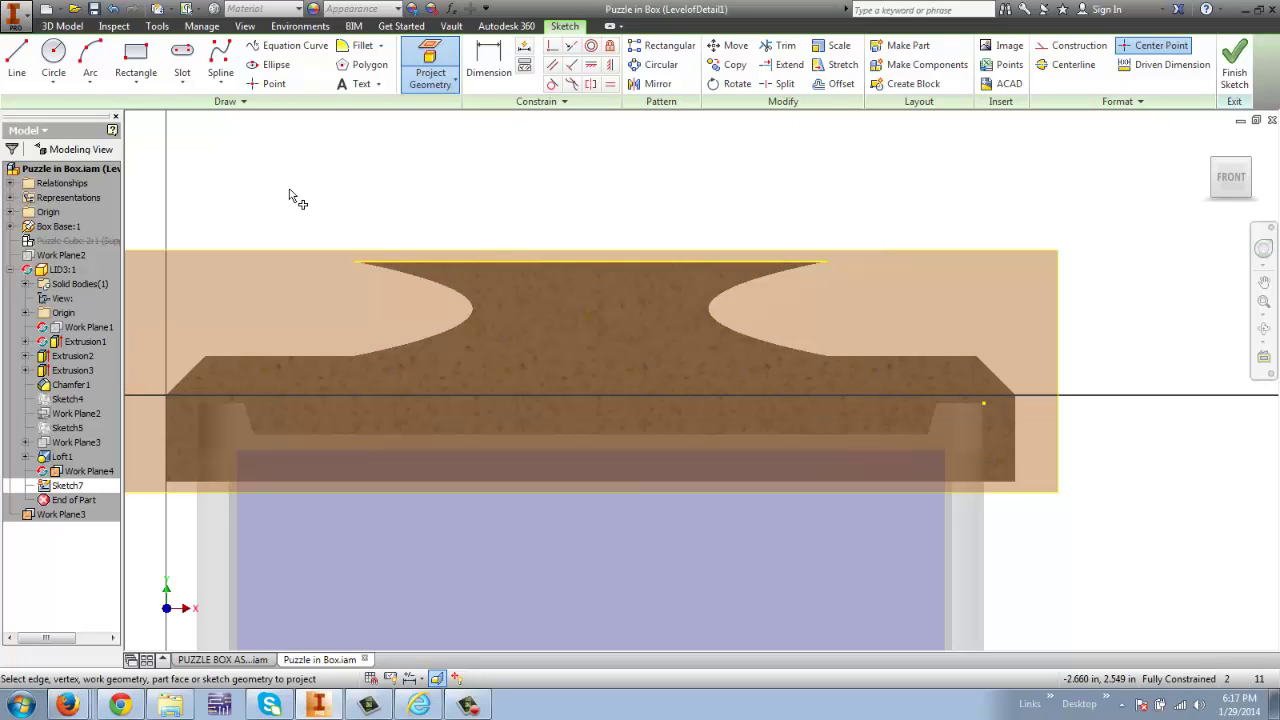
# - Draw a 0.25 in vertical line upward from the midpoint of the projected top edge
pyautogui.click(16, 60)
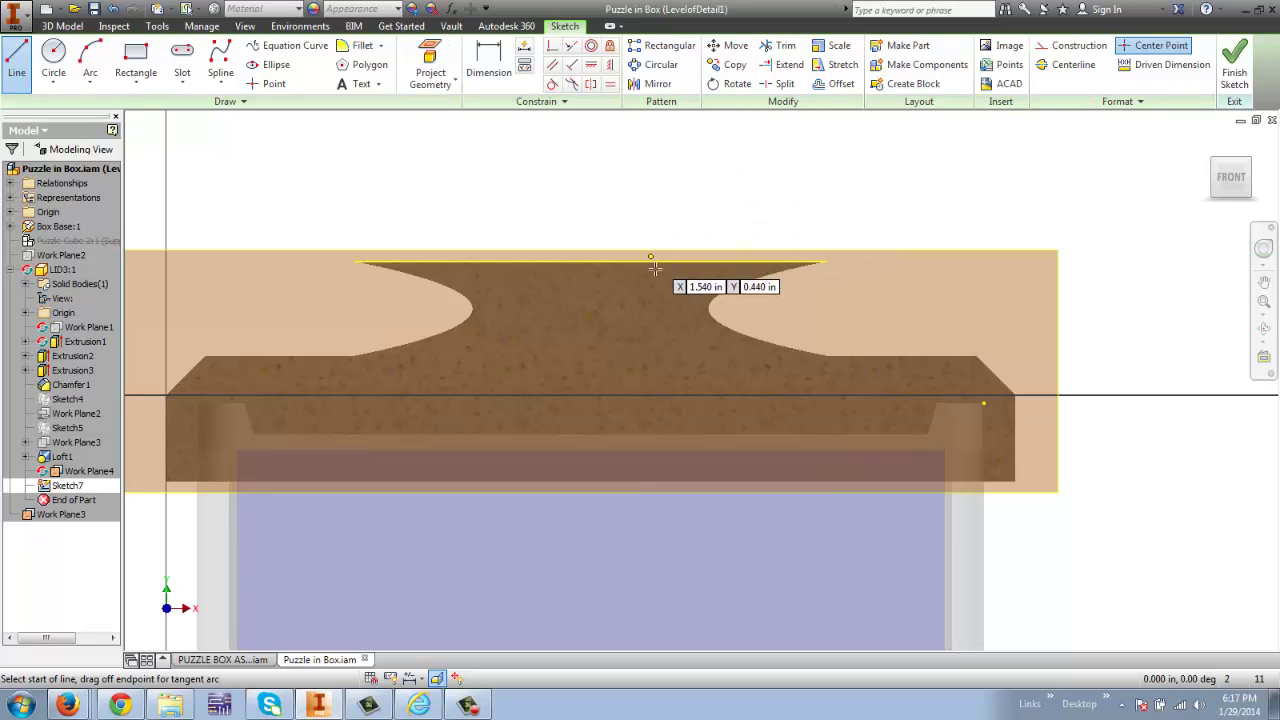
pyautogui.click(592, 263)
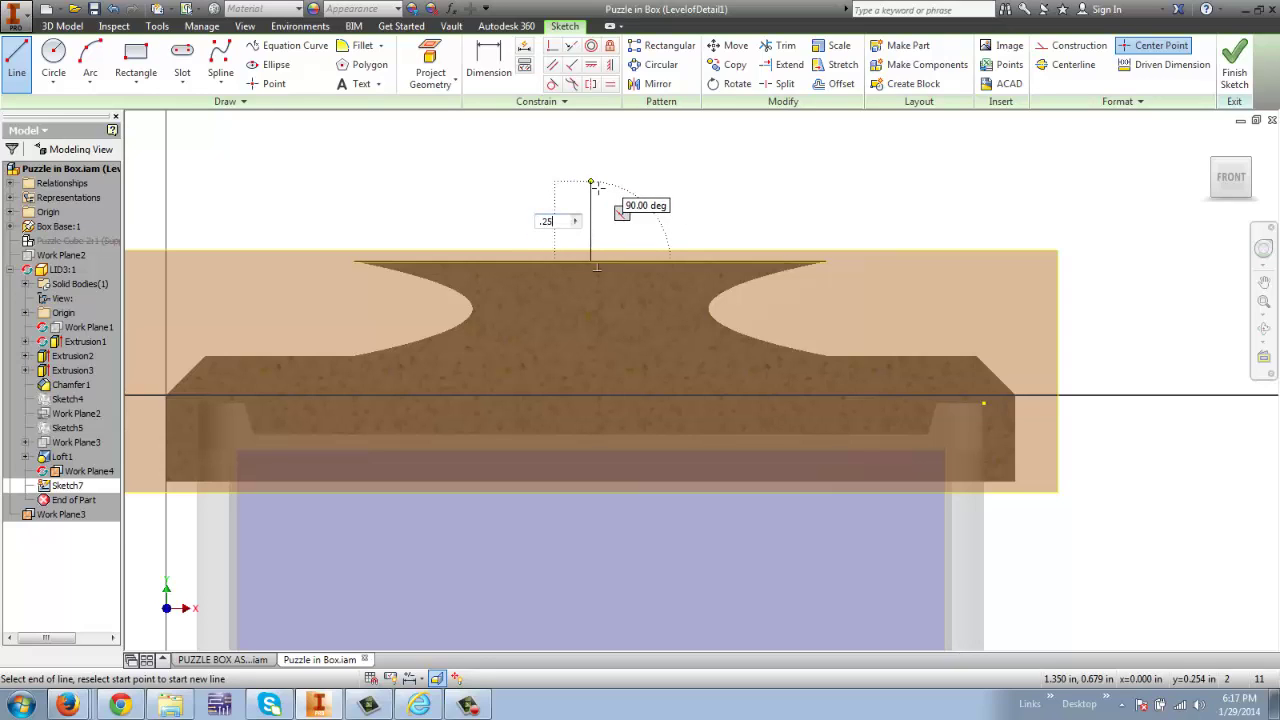
pyautogui.press('Return')
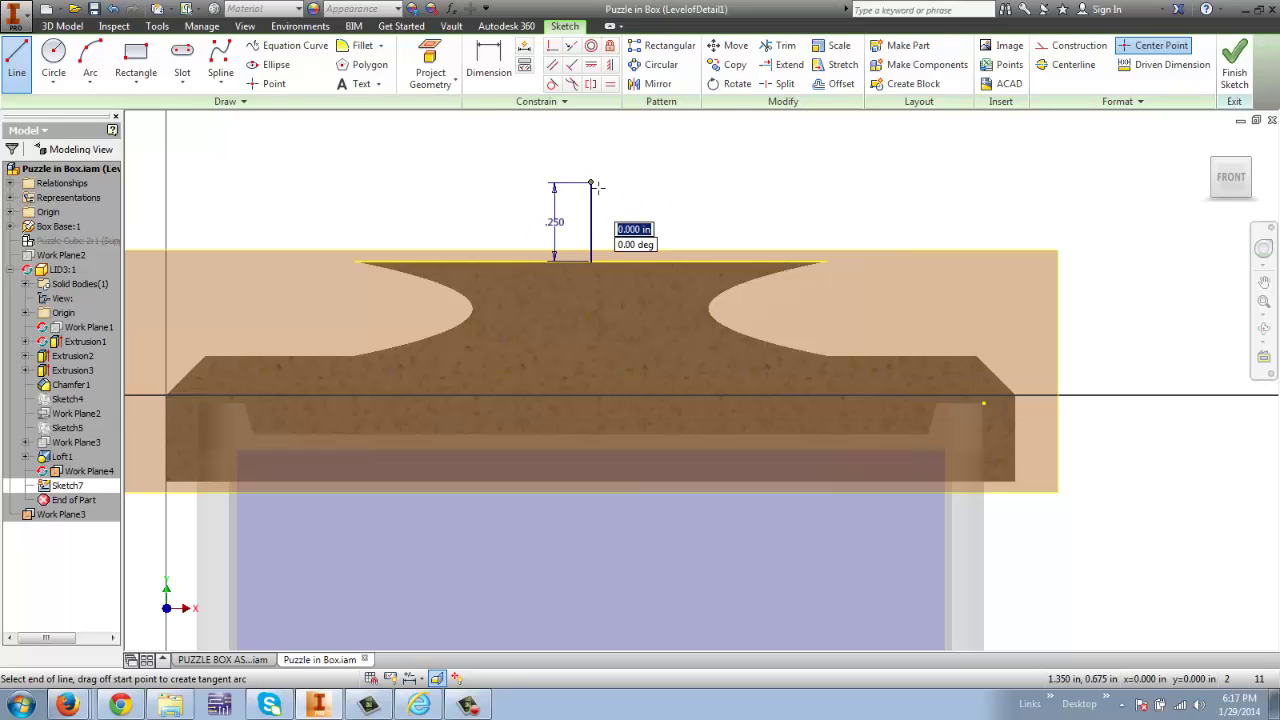
pyautogui.click(100, 62)
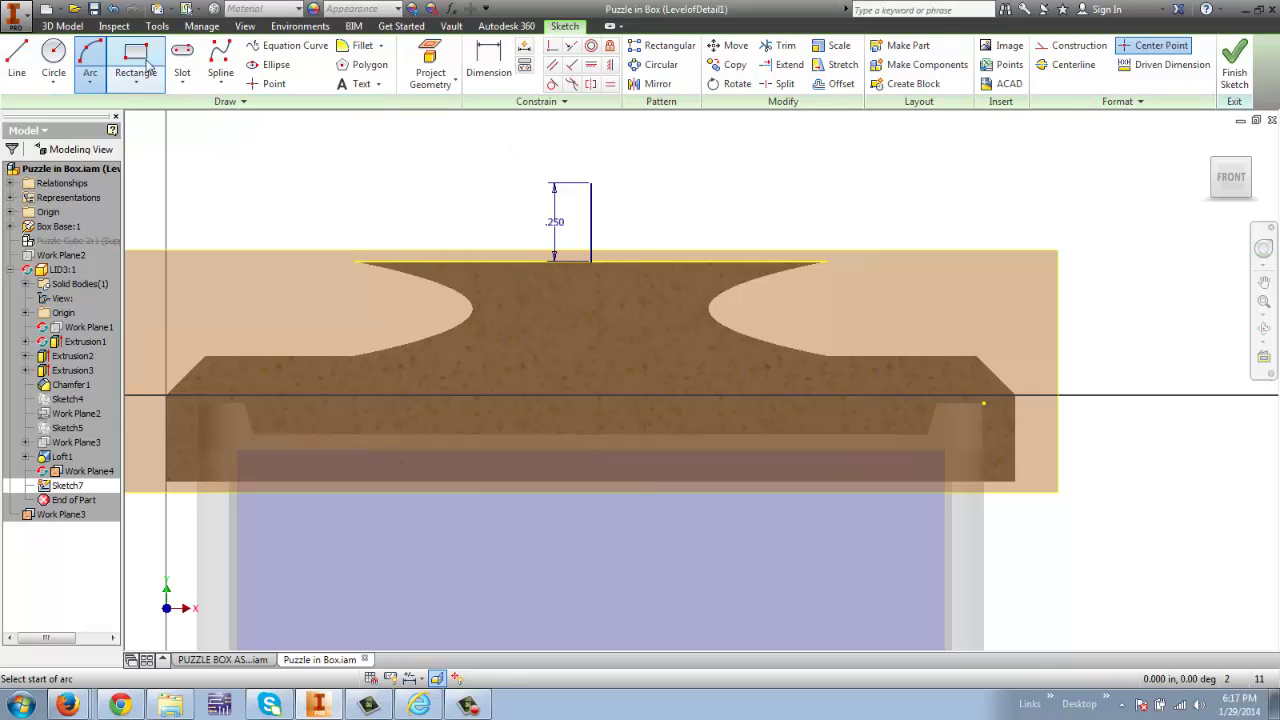
pyautogui.click(591, 184)
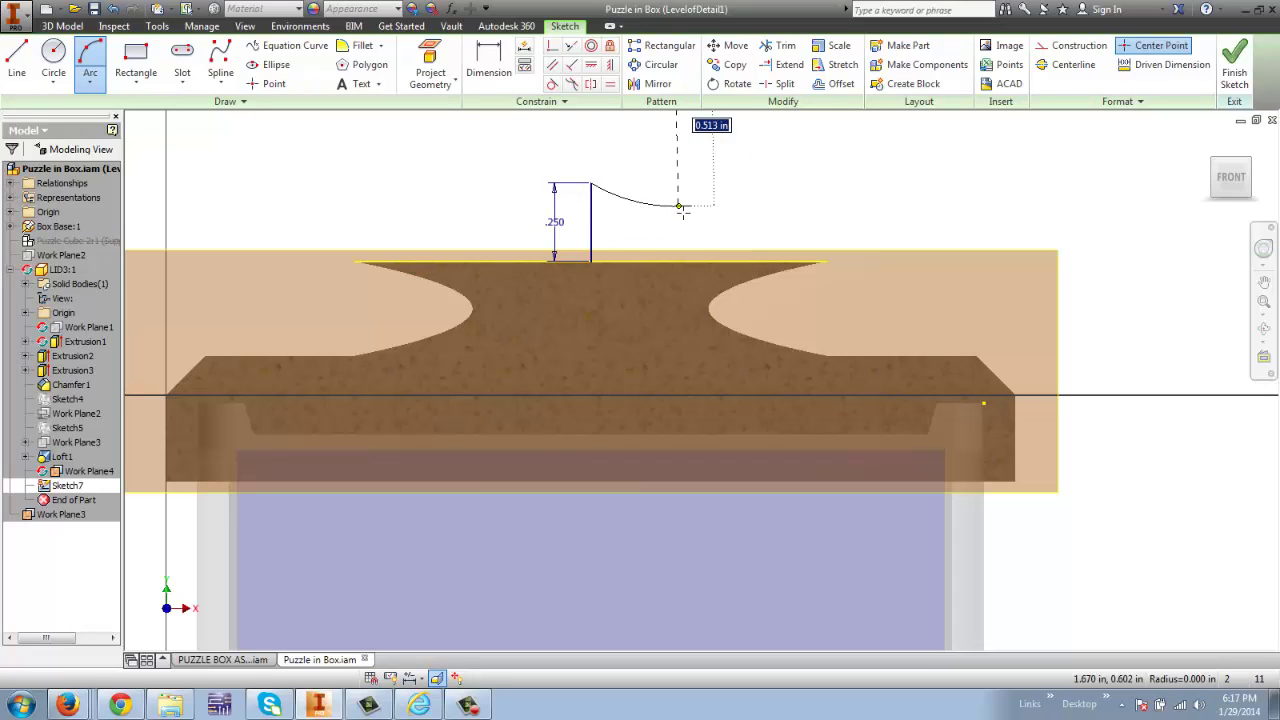
pyautogui.click(680, 205)
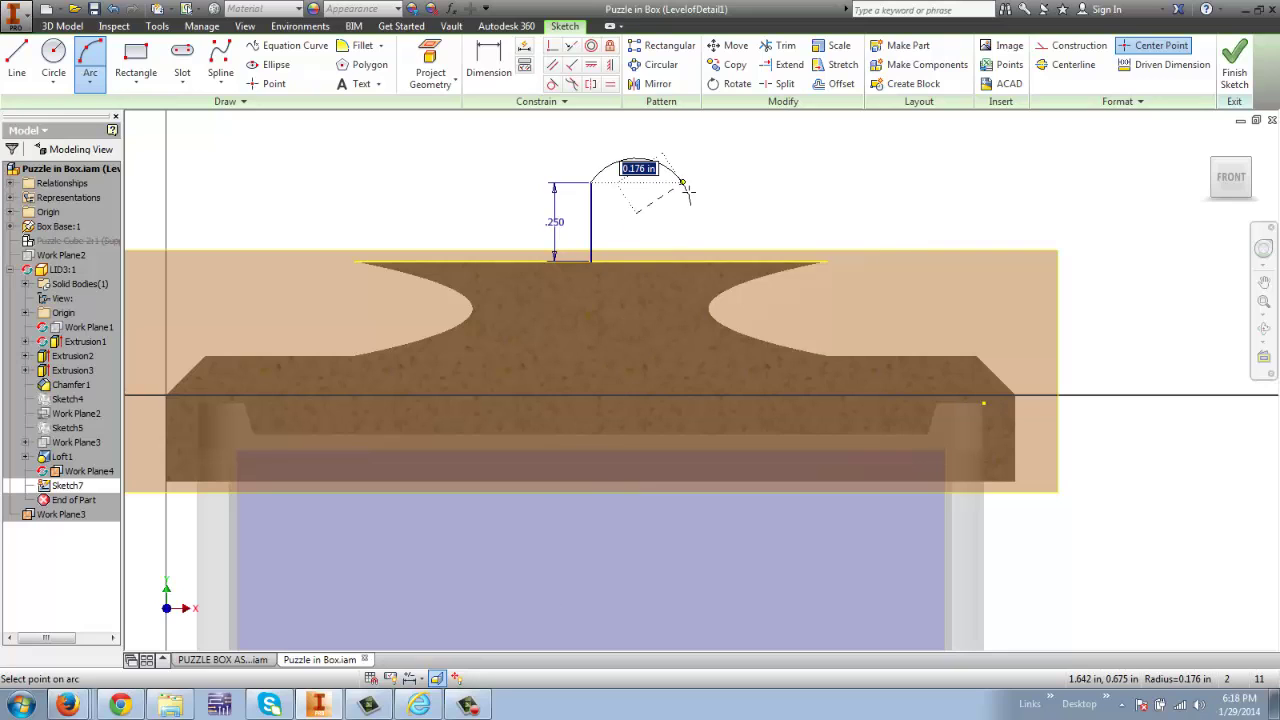
pyautogui.click(683, 184)
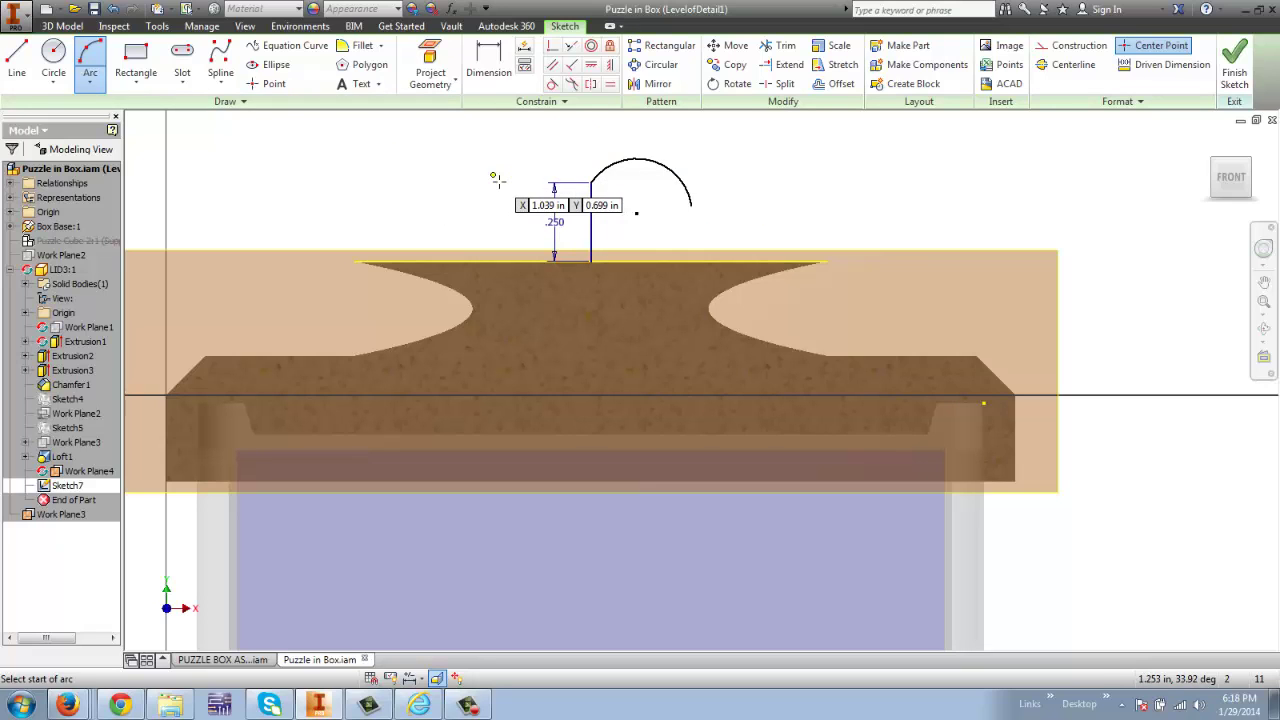
pyautogui.press('Escape')
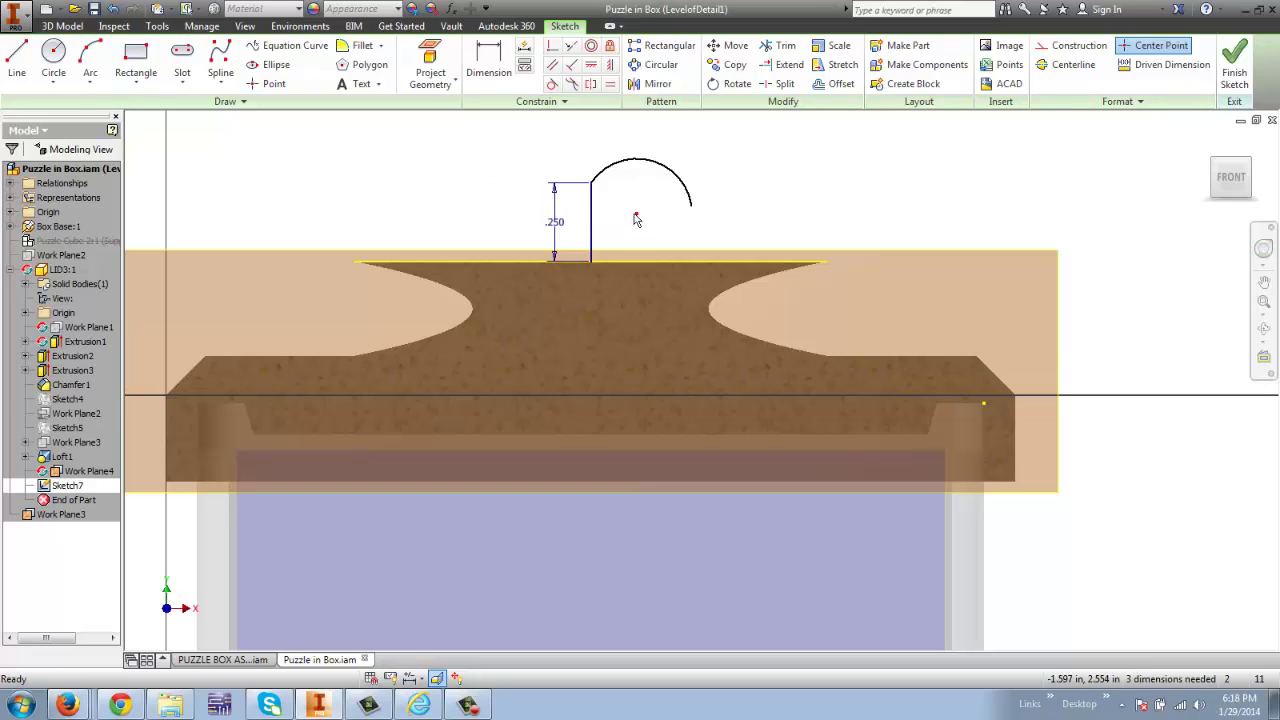
pyautogui.moveTo(636, 214); pyautogui.dragTo(630, 242)
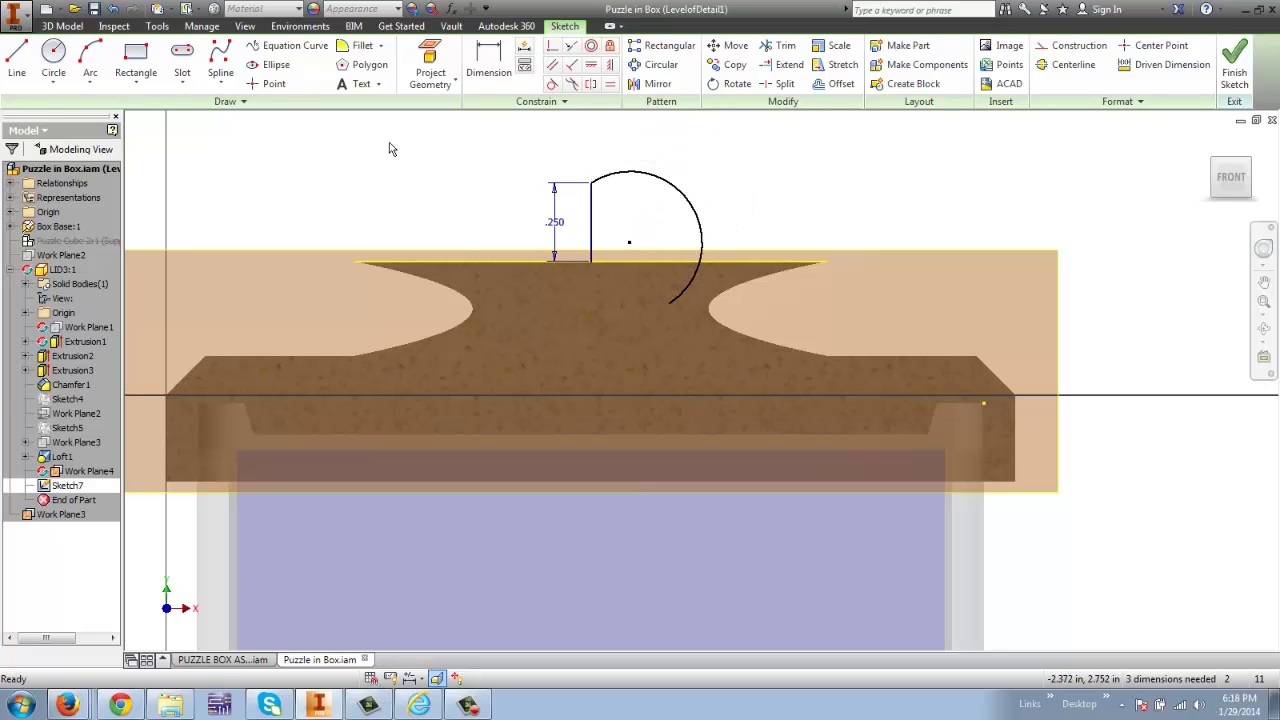
pyautogui.click(114, 9)
pyautogui.click(114, 9)
pyautogui.click(114, 9)
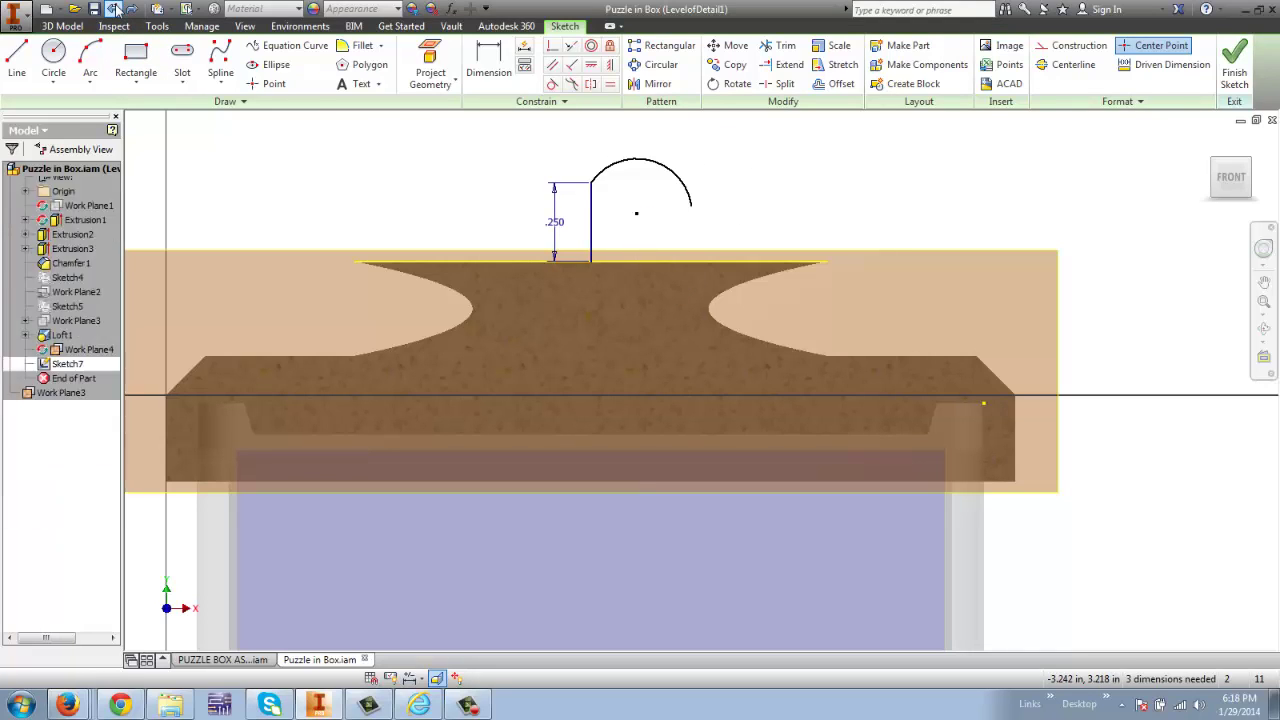
pyautogui.click(114, 9)
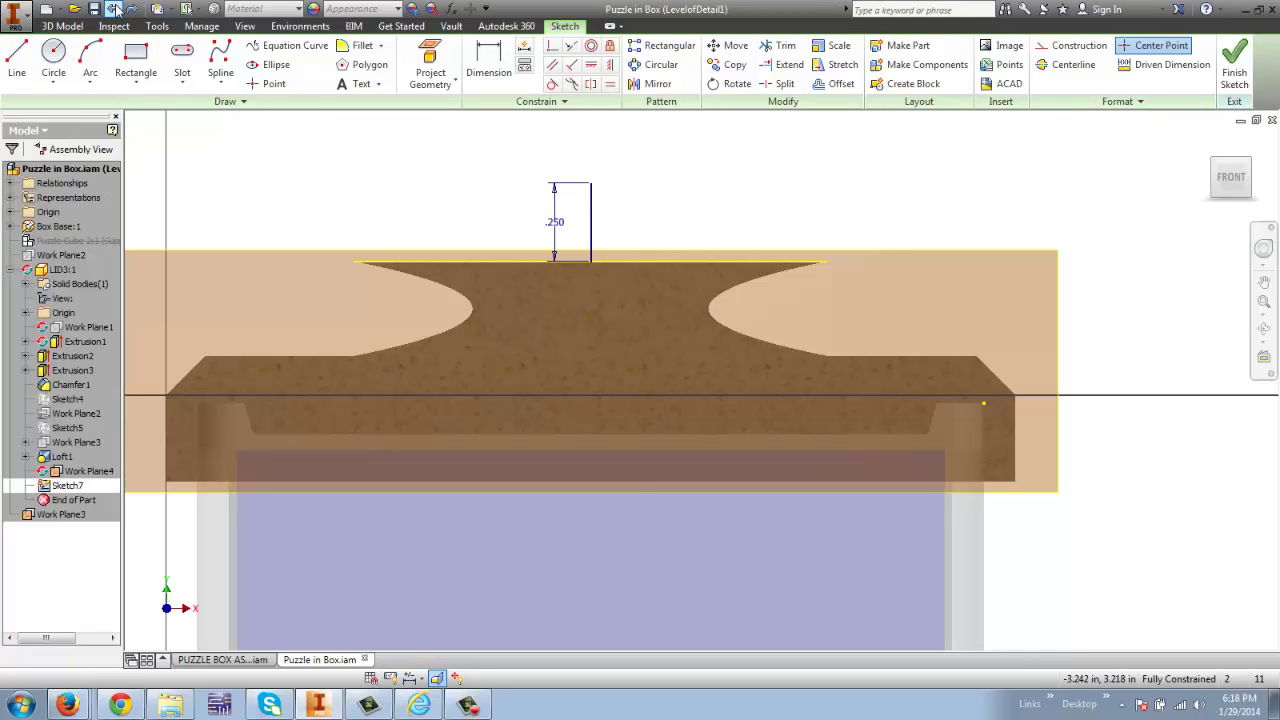
# - Draw a shallow three-point arc with a radius of about 0.43 in, starting at the vertical line's upper endpoint and curving down to the right
pyautogui.click(90, 55)
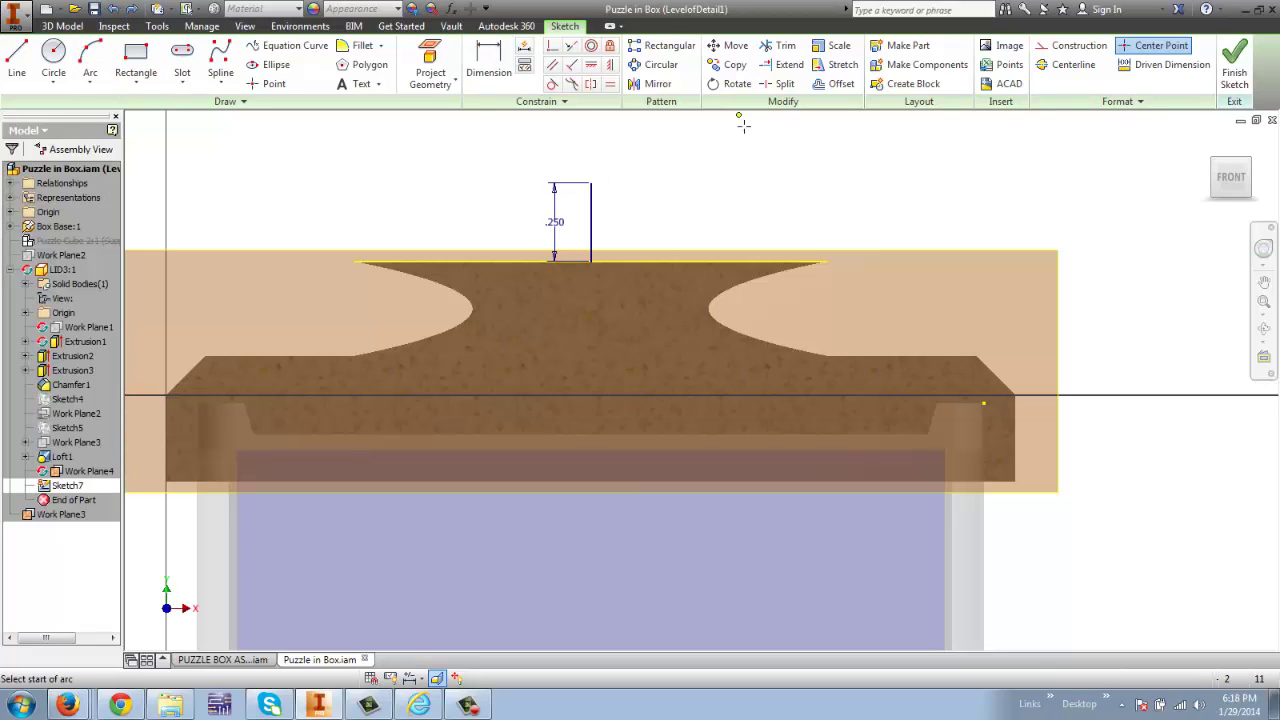
pyautogui.click(591, 184)
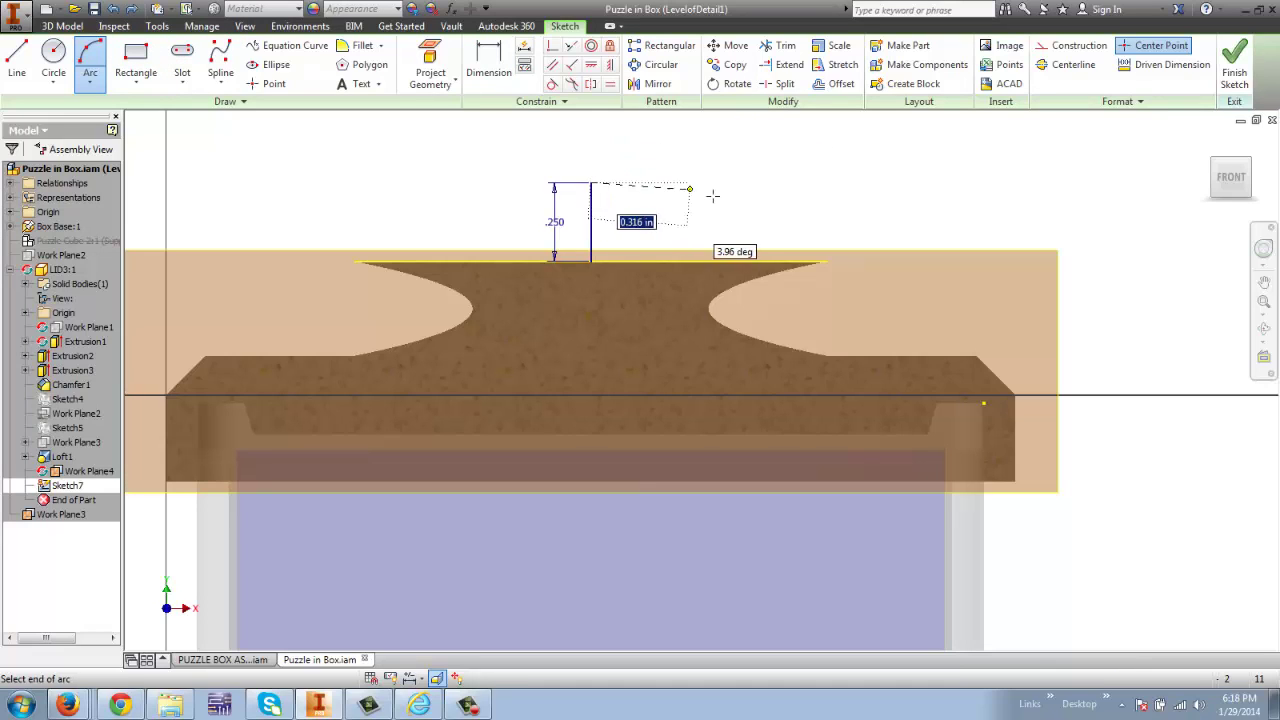
pyautogui.click(697, 201)
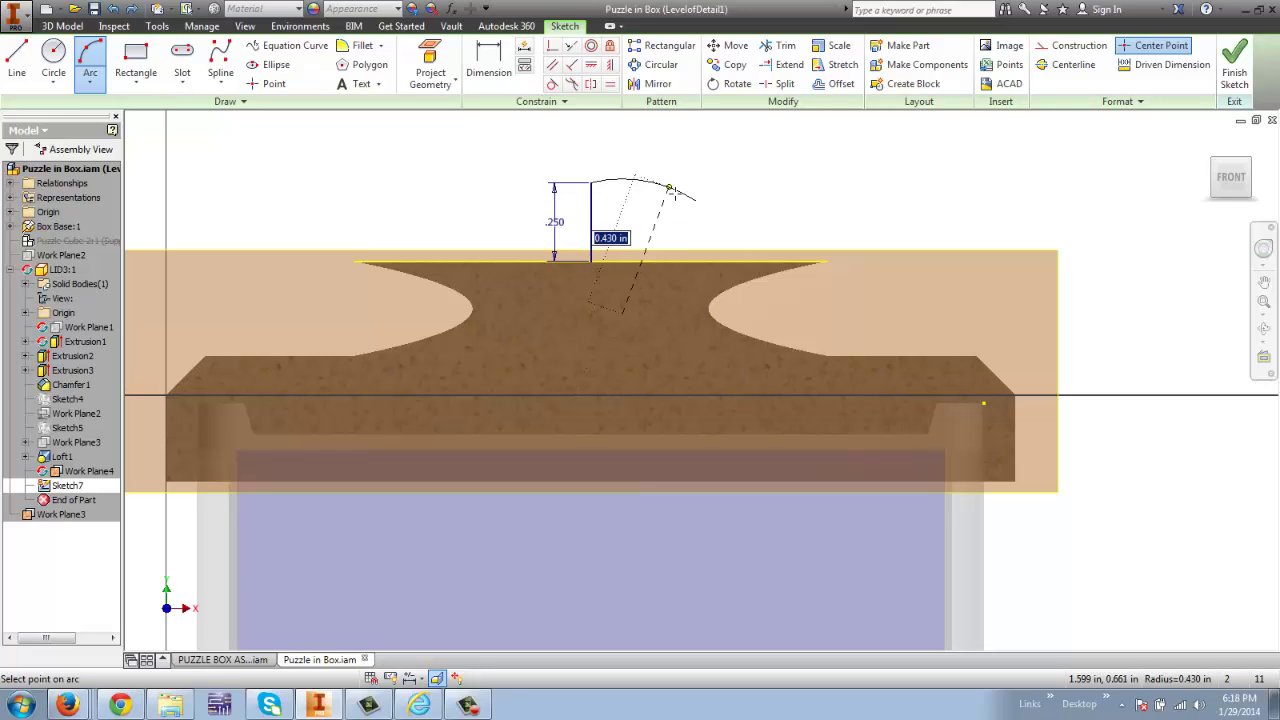
pyautogui.click(672, 190)
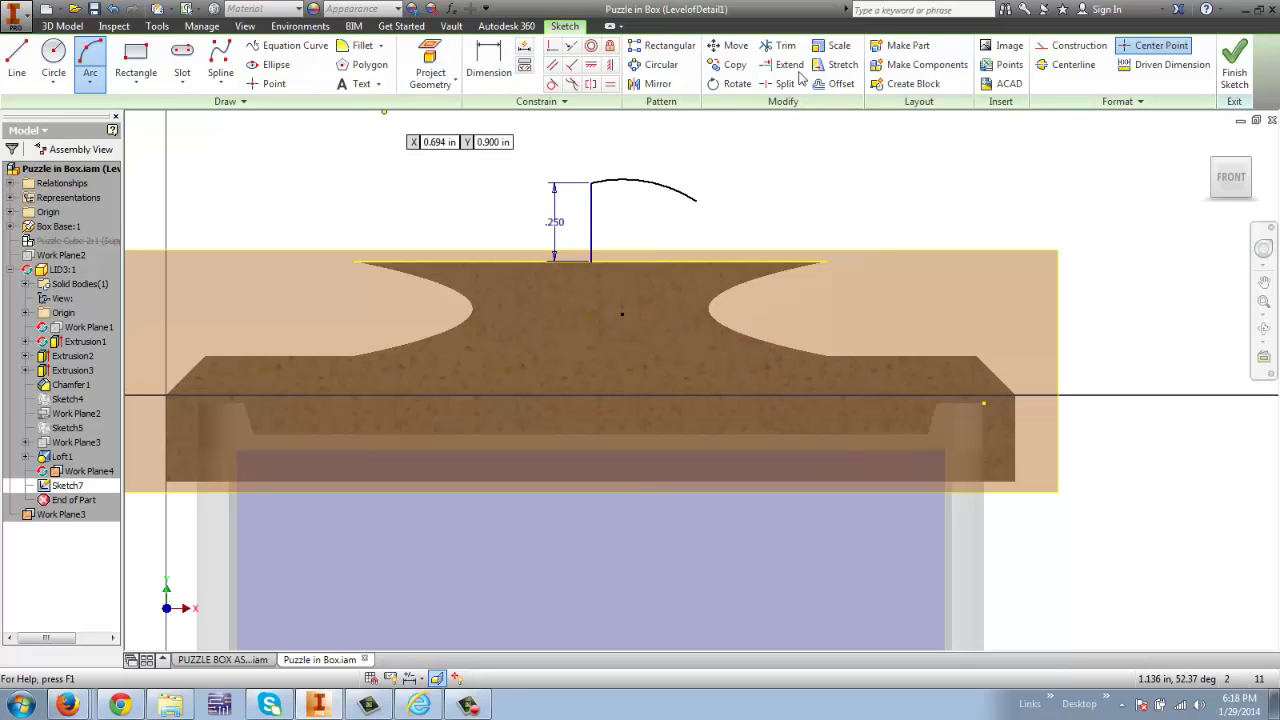
# - Apply a vertical constraint between the arc's centre point and the lower endpoint of the vertical line
pyautogui.click(610, 65)
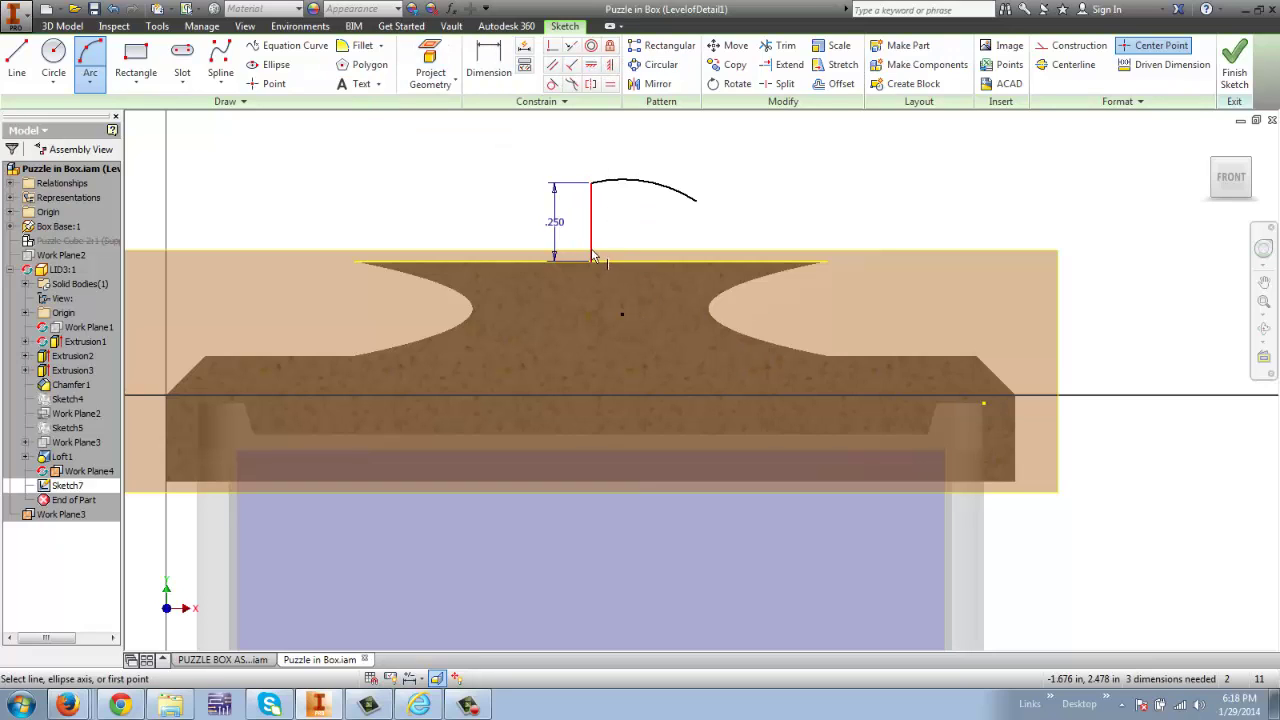
pyautogui.click(589, 260)
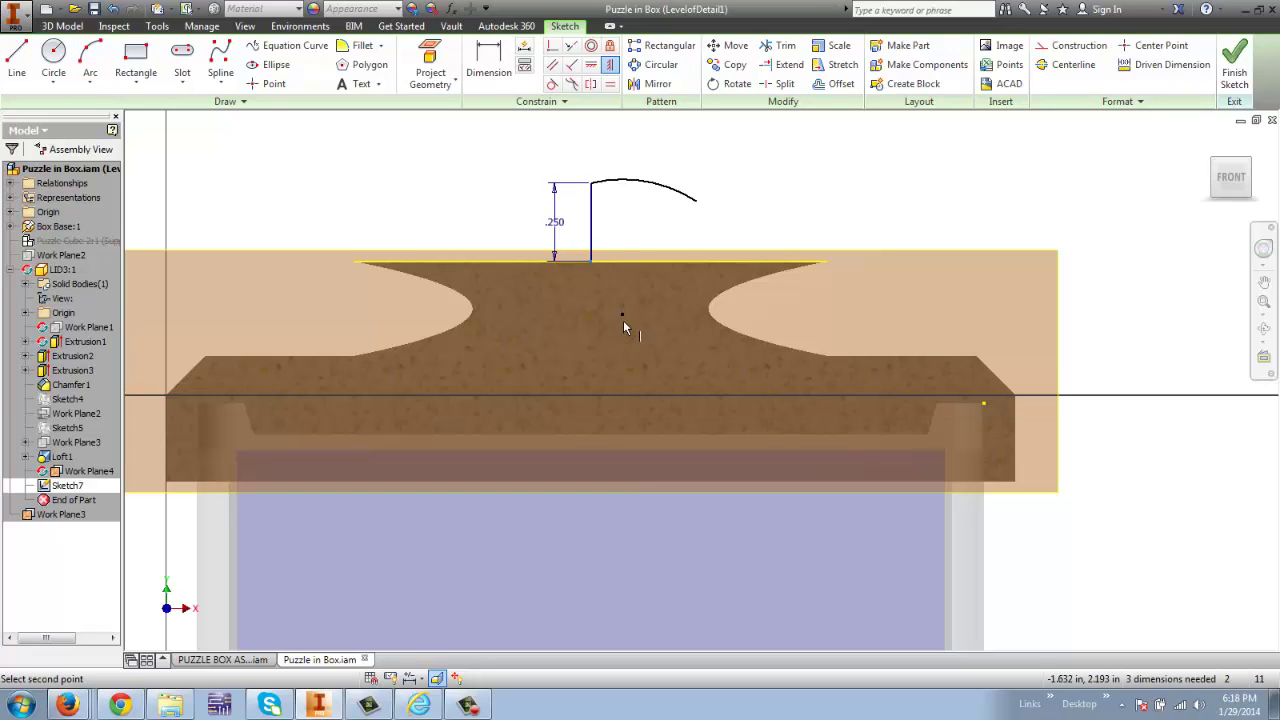
pyautogui.click(619, 312)
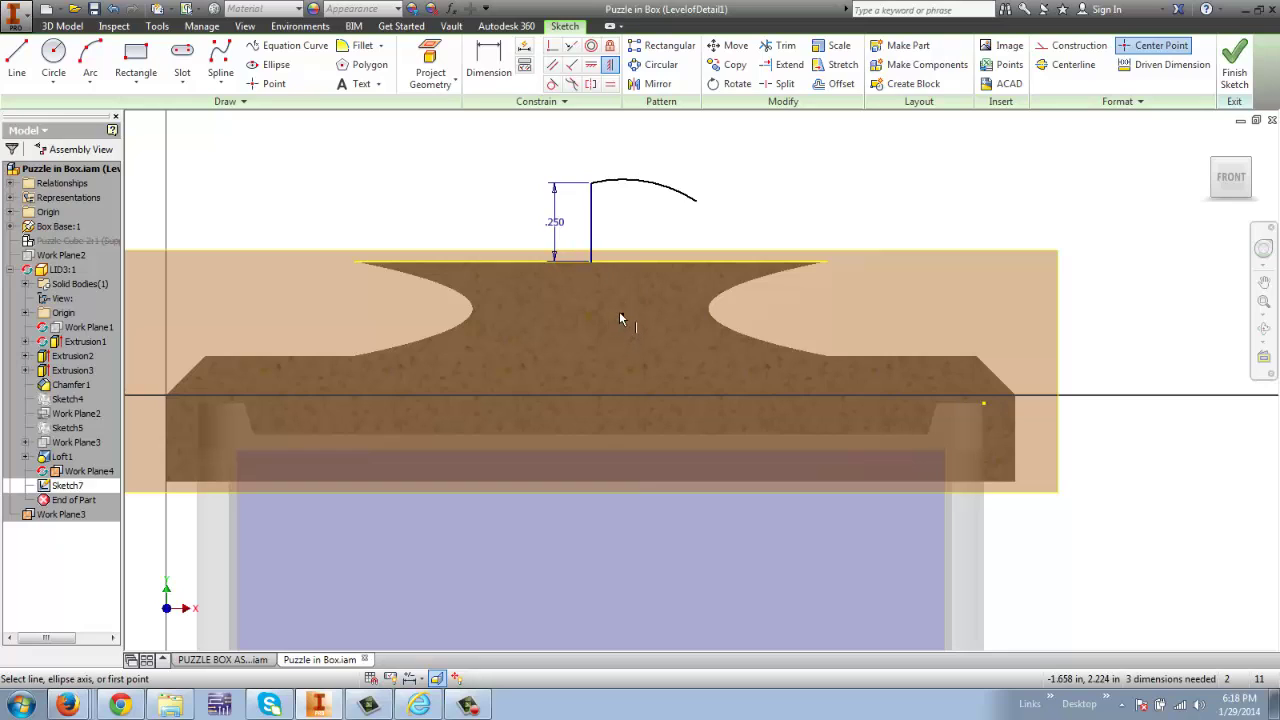
pyautogui.click(622, 314)
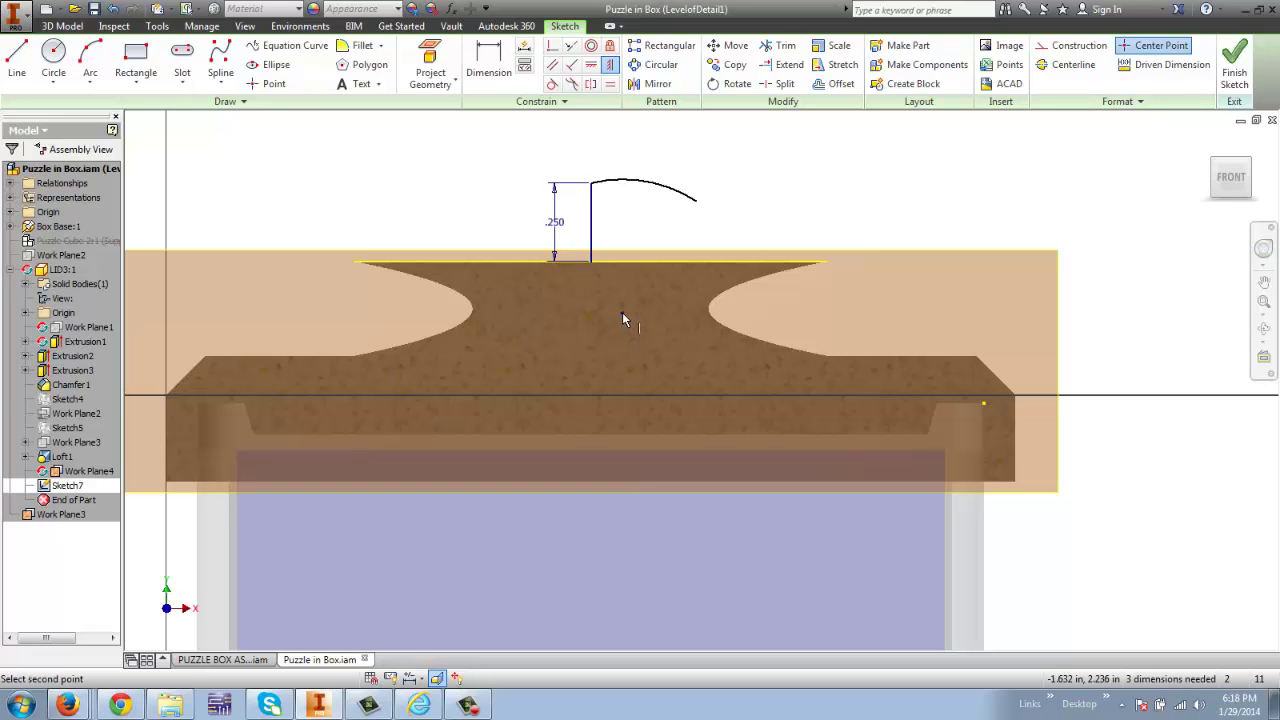
pyautogui.click(590, 262)
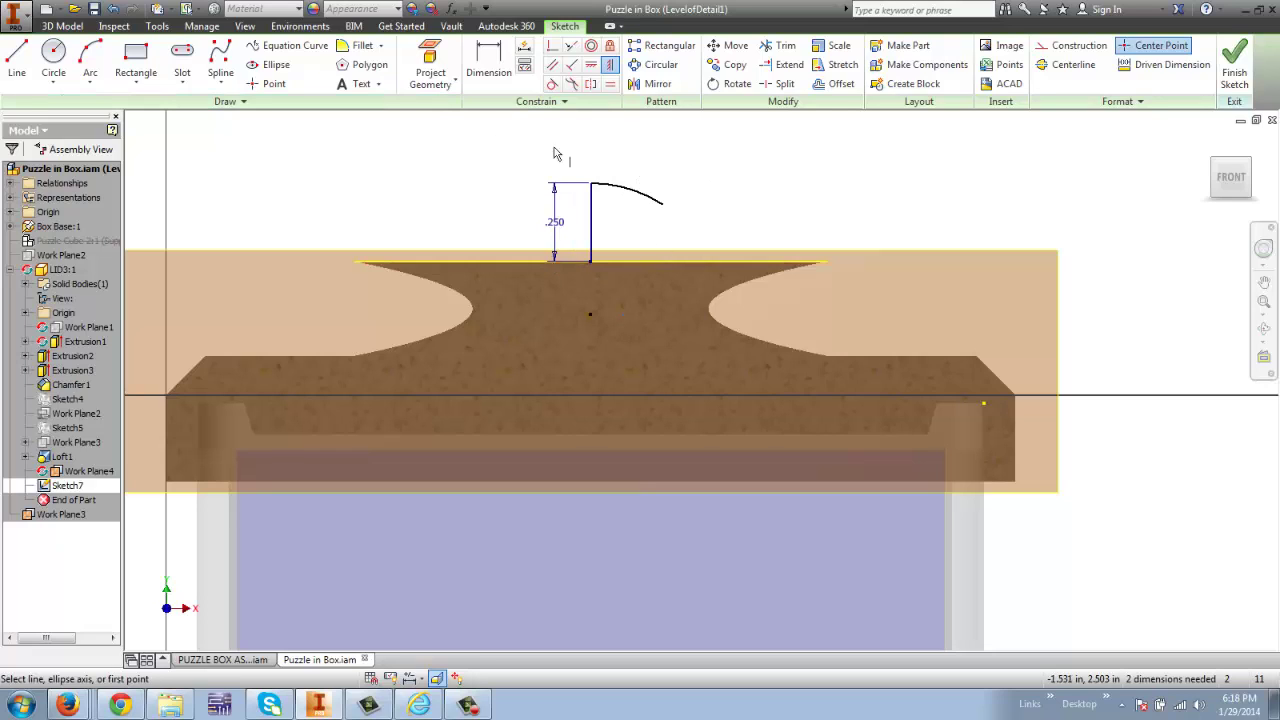
# - Draw a second three-point arc of about 0.17 in radius, bulging downward from the first arc's free end back toward the vertical line
pyautogui.click(100, 56)
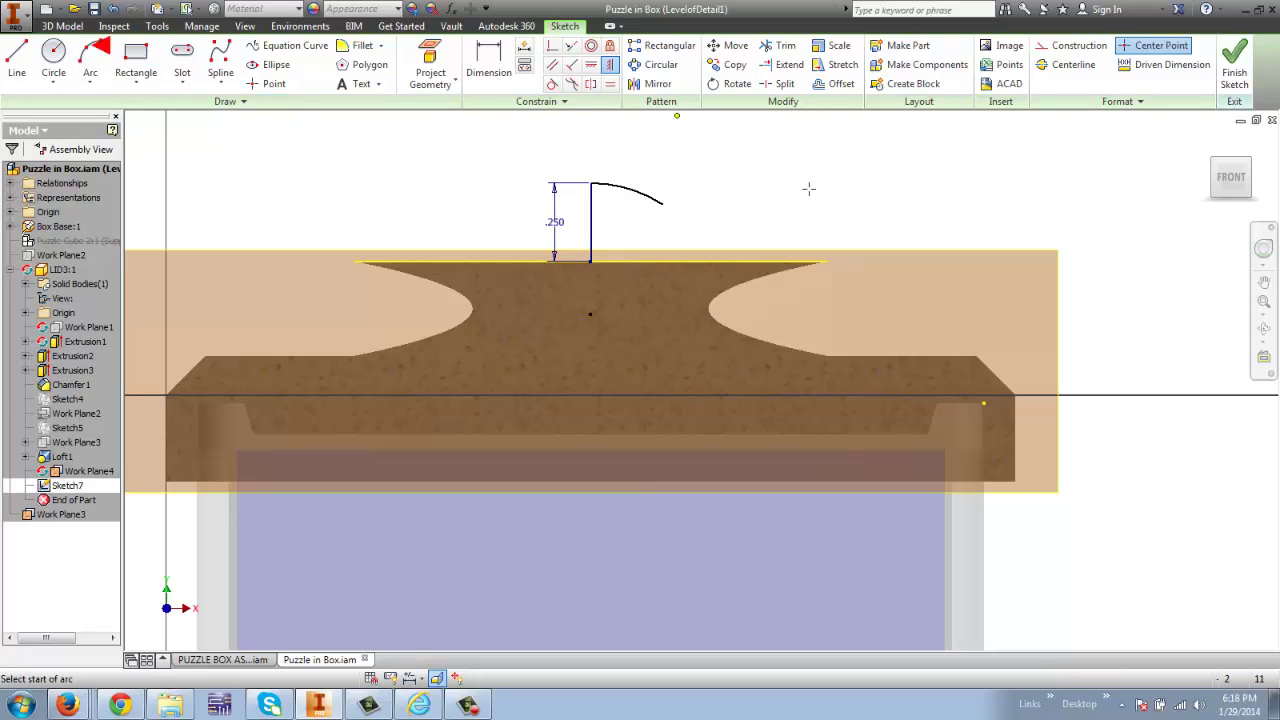
pyautogui.click(662, 204)
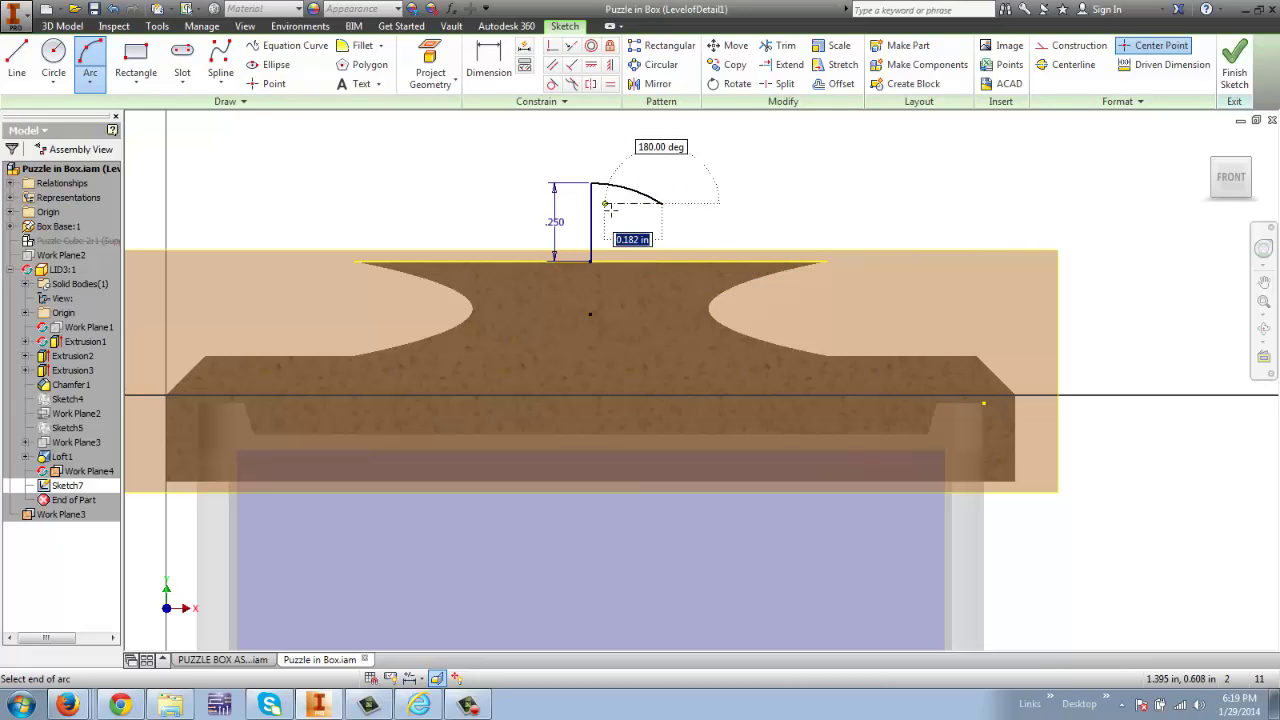
pyautogui.click(600, 197)
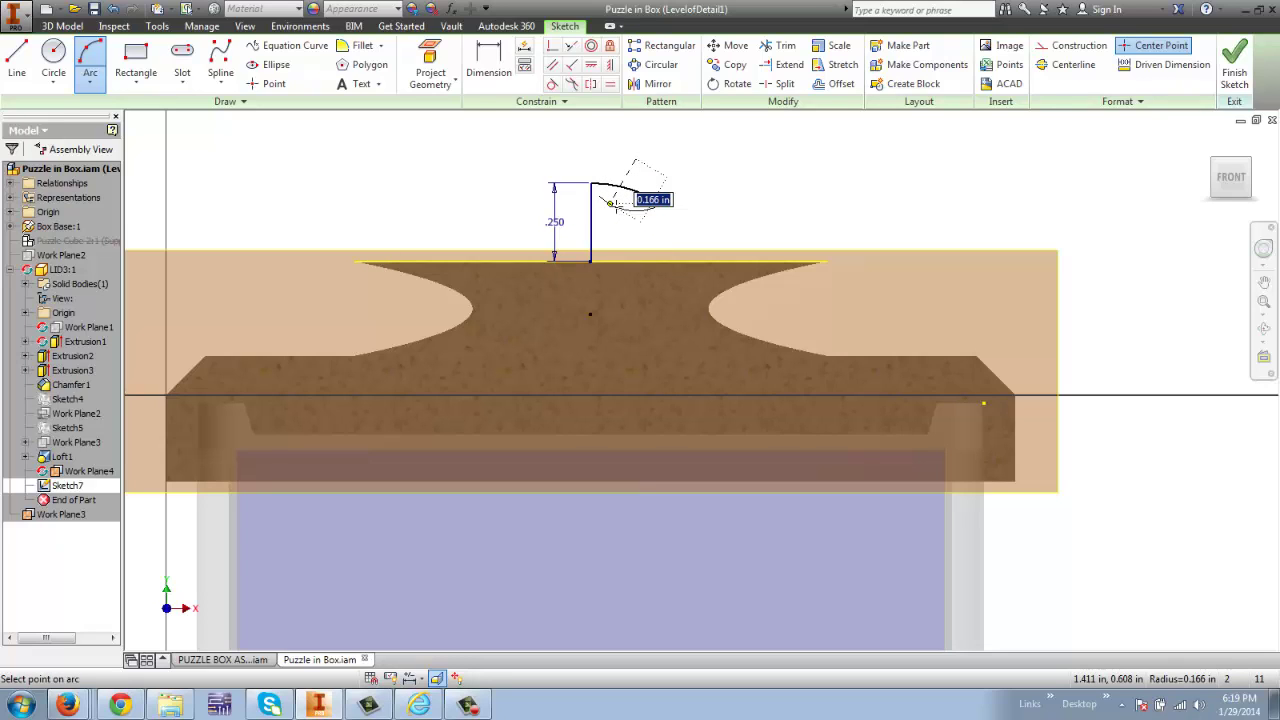
pyautogui.click(610, 203)
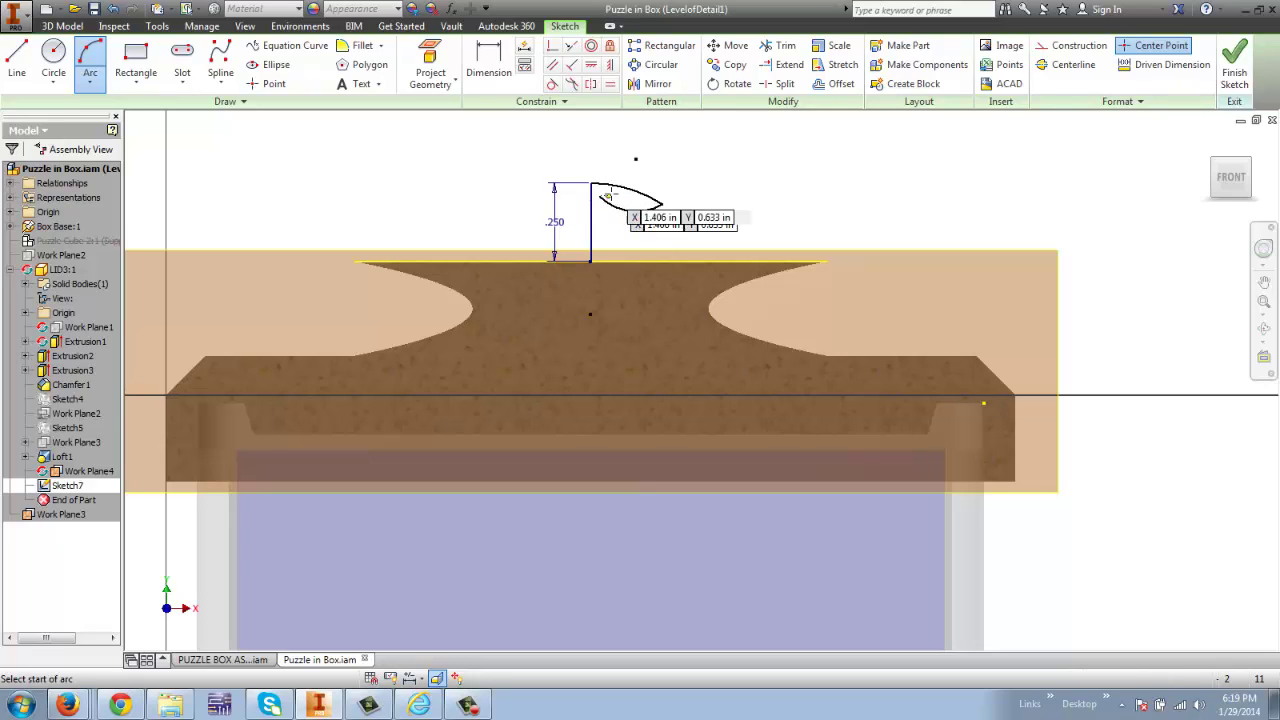
# - Draw a vertical line about 0.21 in long from the lower arc's free end down to the projected top edge
pyautogui.click(16, 58)
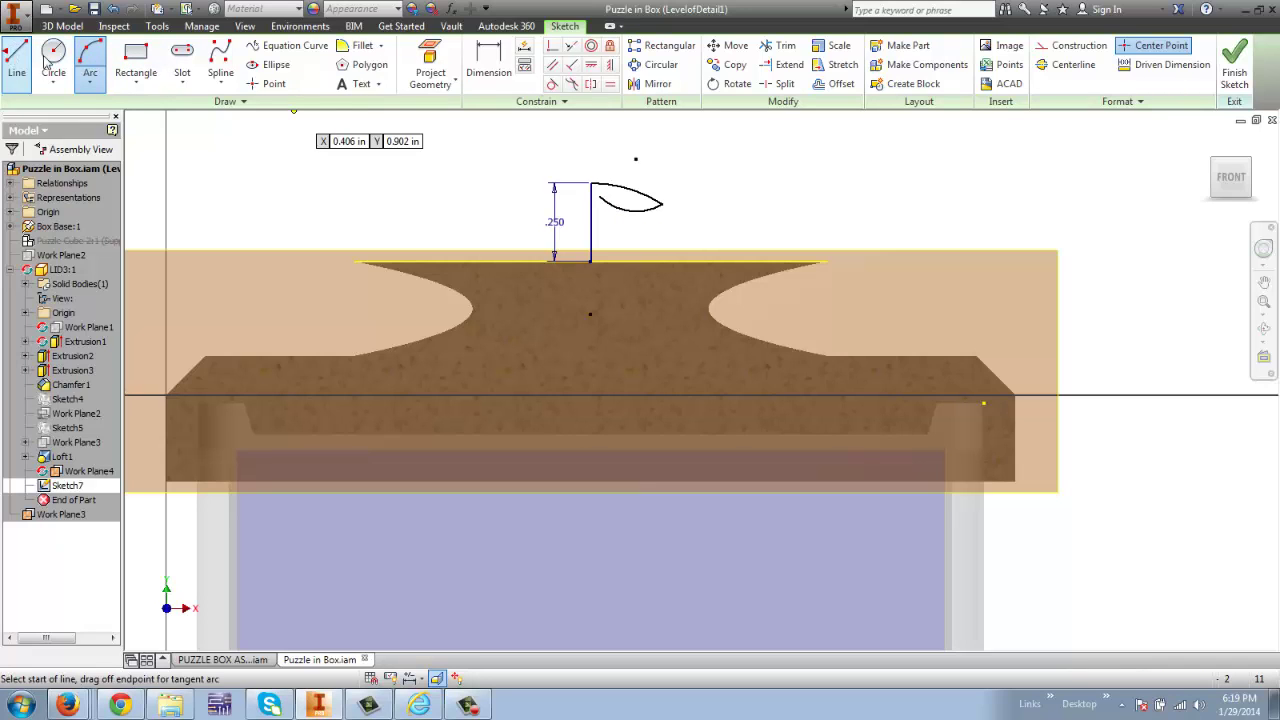
pyautogui.click(599, 198)
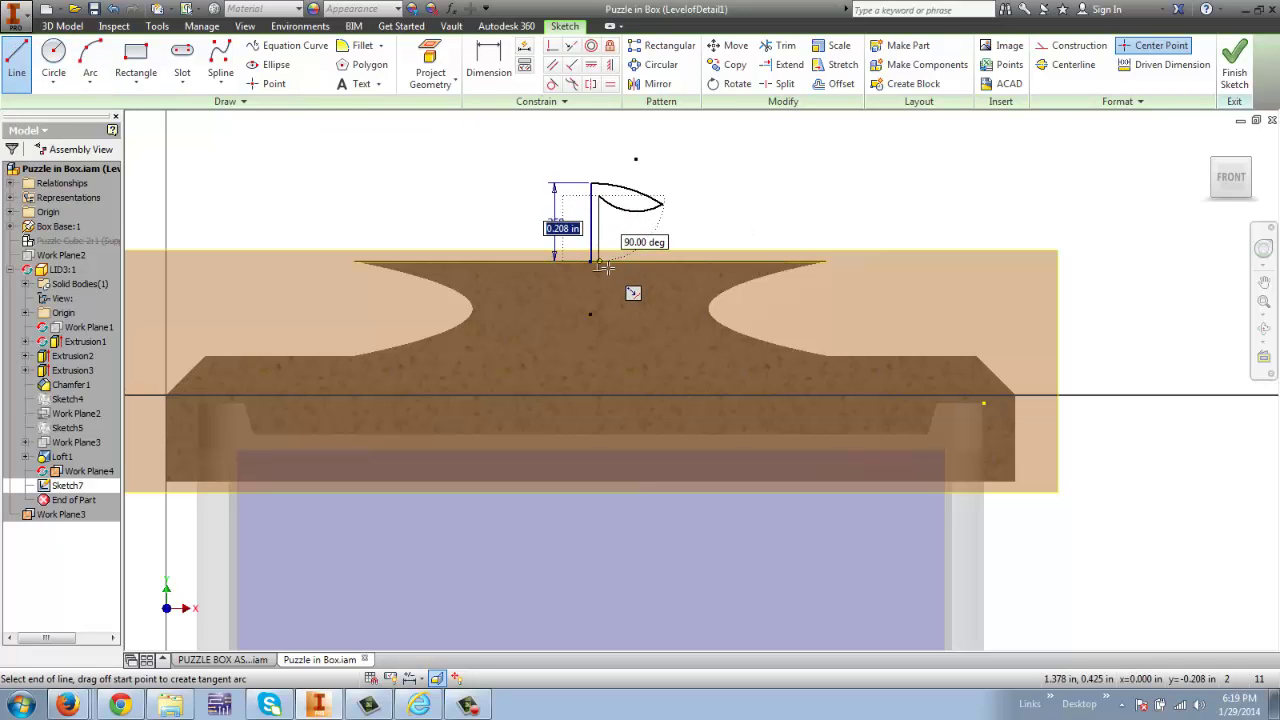
pyautogui.click(606, 266)
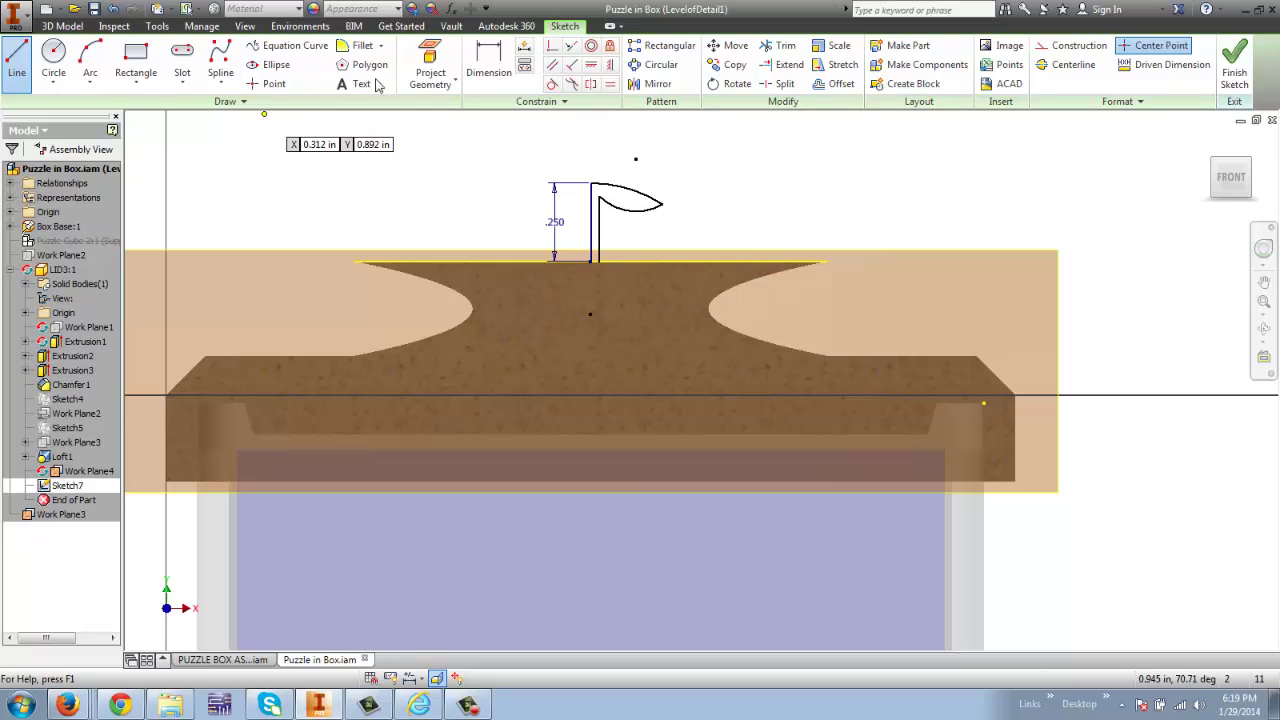
# - Dimension the upper arc's radius as 0.425 in and the lower arc's radius as 0.15 in
pyautogui.click(492, 55)
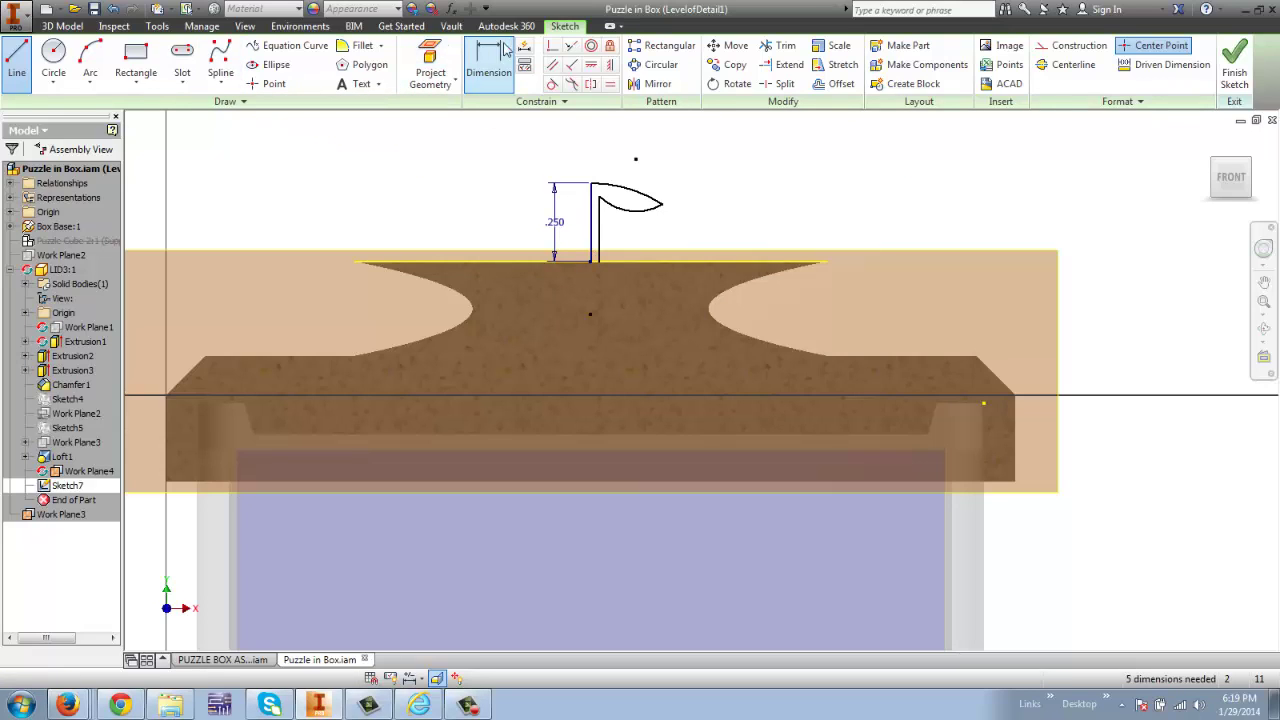
pyautogui.click(658, 172)
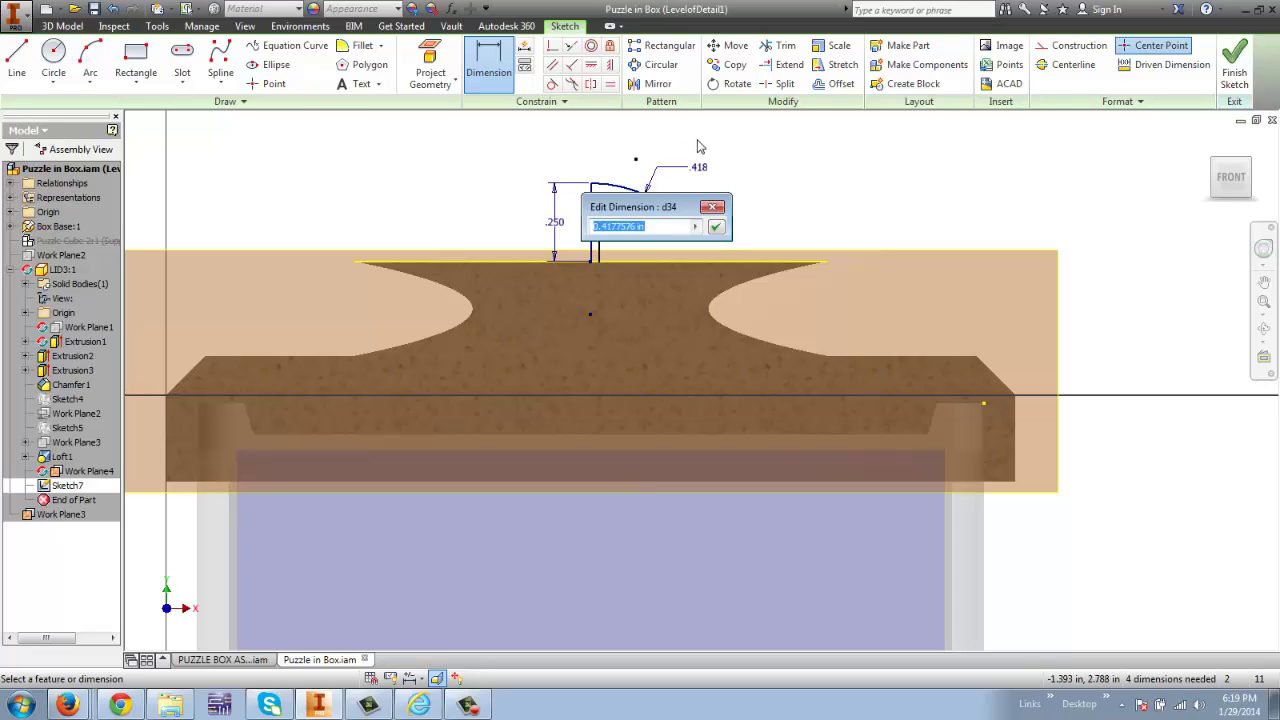
pyautogui.press('Return')
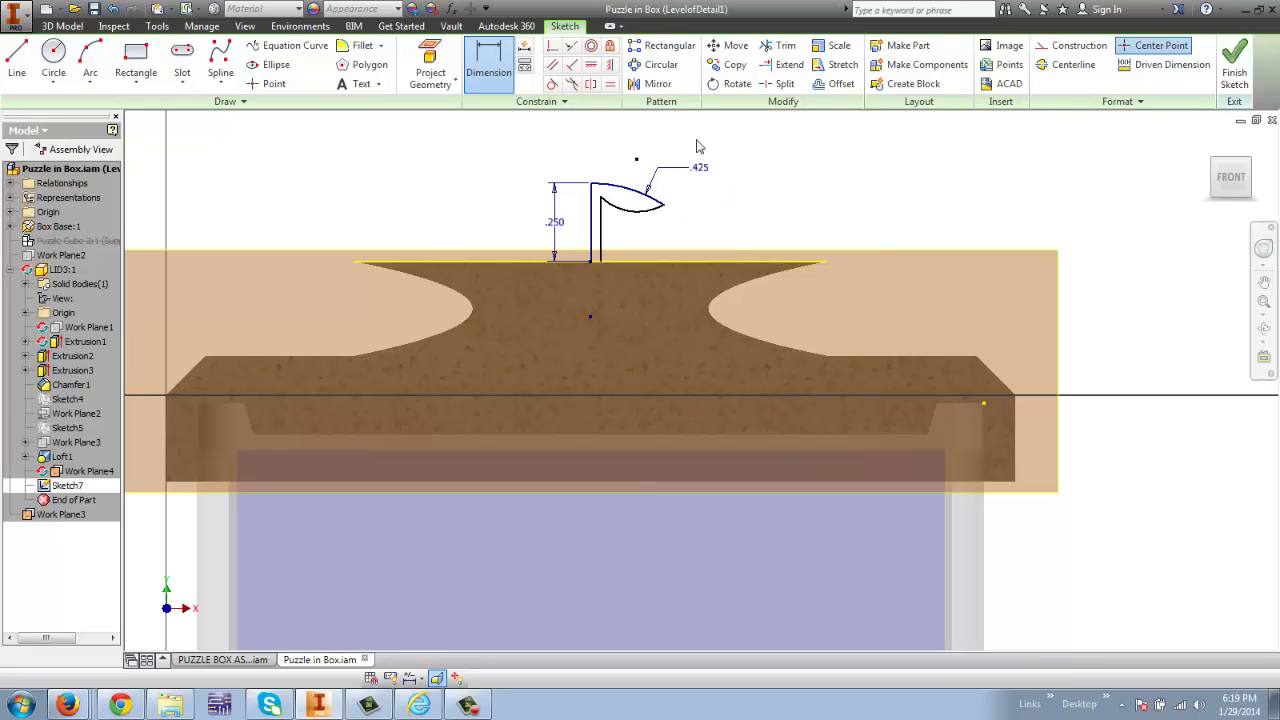
pyautogui.click(627, 217)
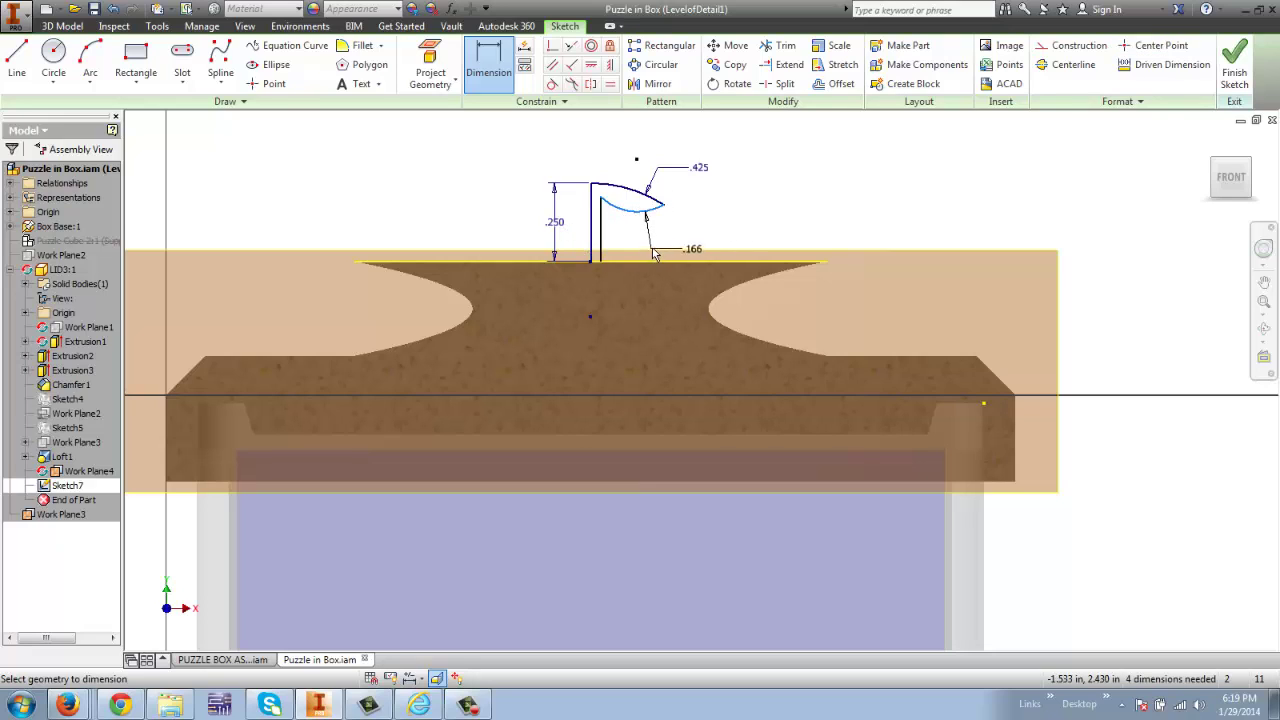
pyautogui.click(663, 245)
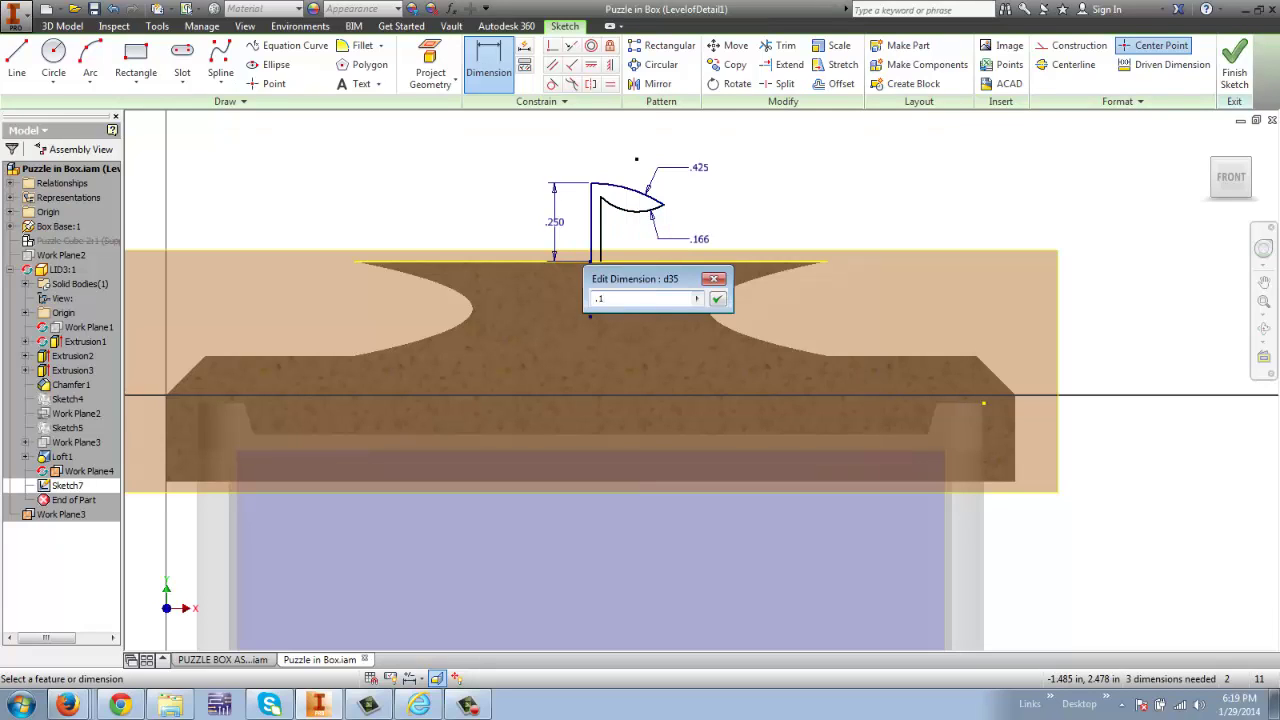
pyautogui.write('.15')
pyautogui.press('Return')
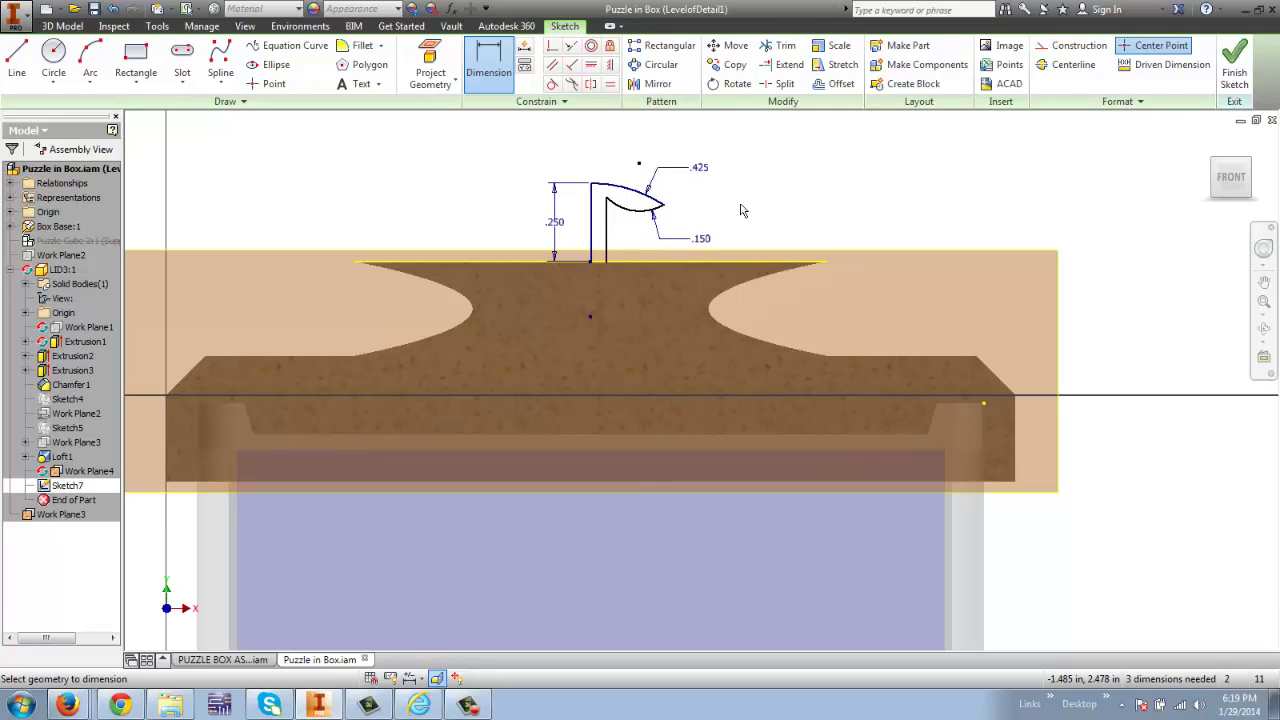
# - Dimension the shorter vertical line to 0.2 in and finish the sketch
pyautogui.click(606, 218)
pyautogui.click(579, 229)
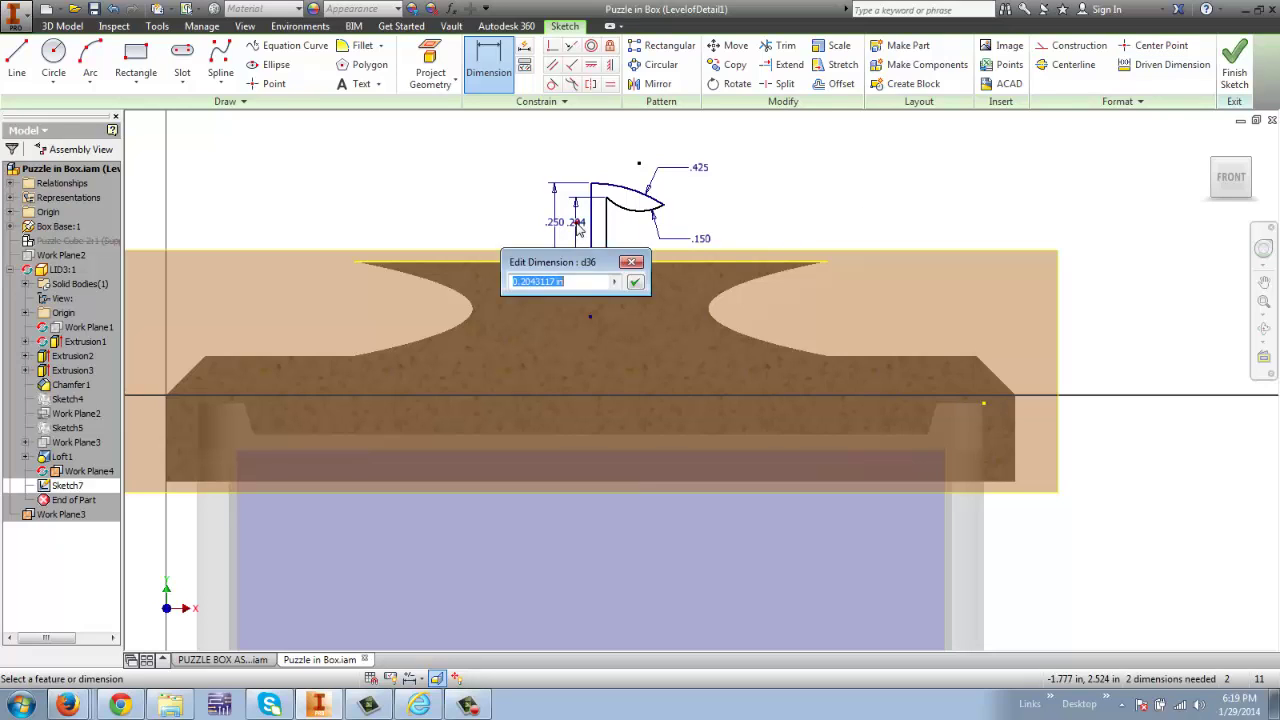
pyautogui.write('.2')
pyautogui.press('Return')
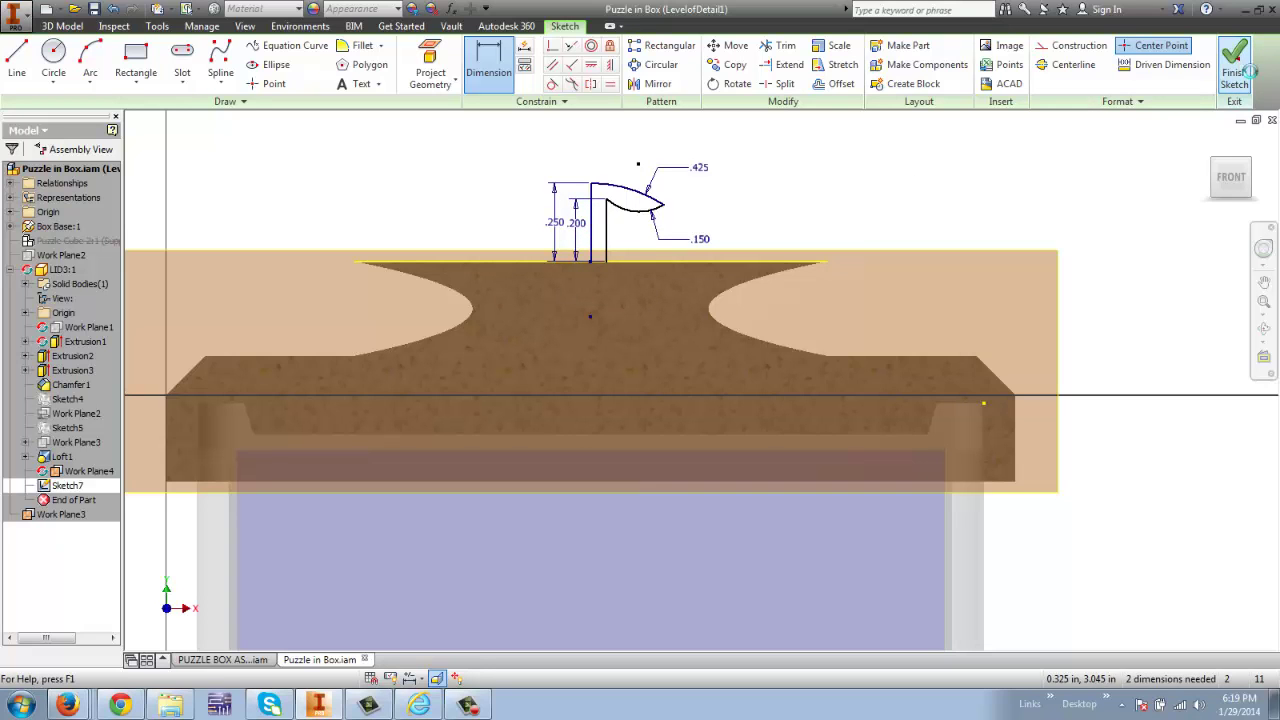
pyautogui.click(1249, 71)
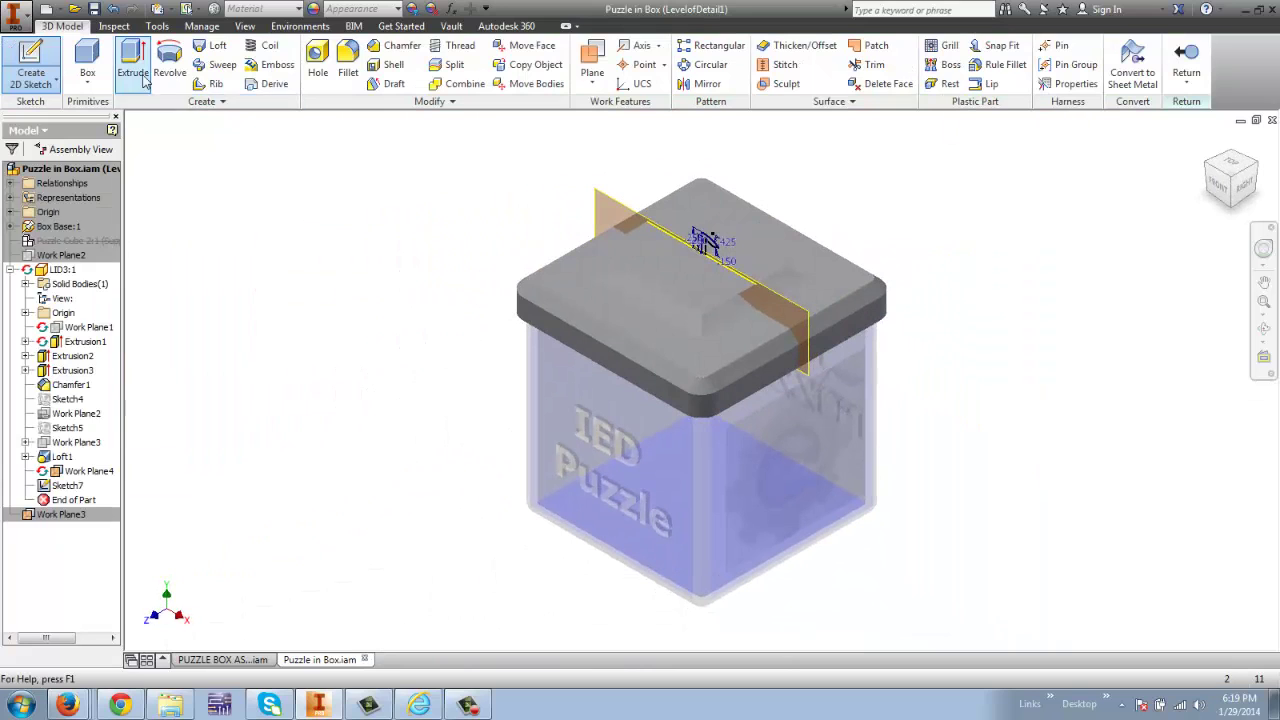
# - Revolve the closed profile a full turn about the 0.25 in vertical line to form the lid's knob
pyautogui.click(170, 60)
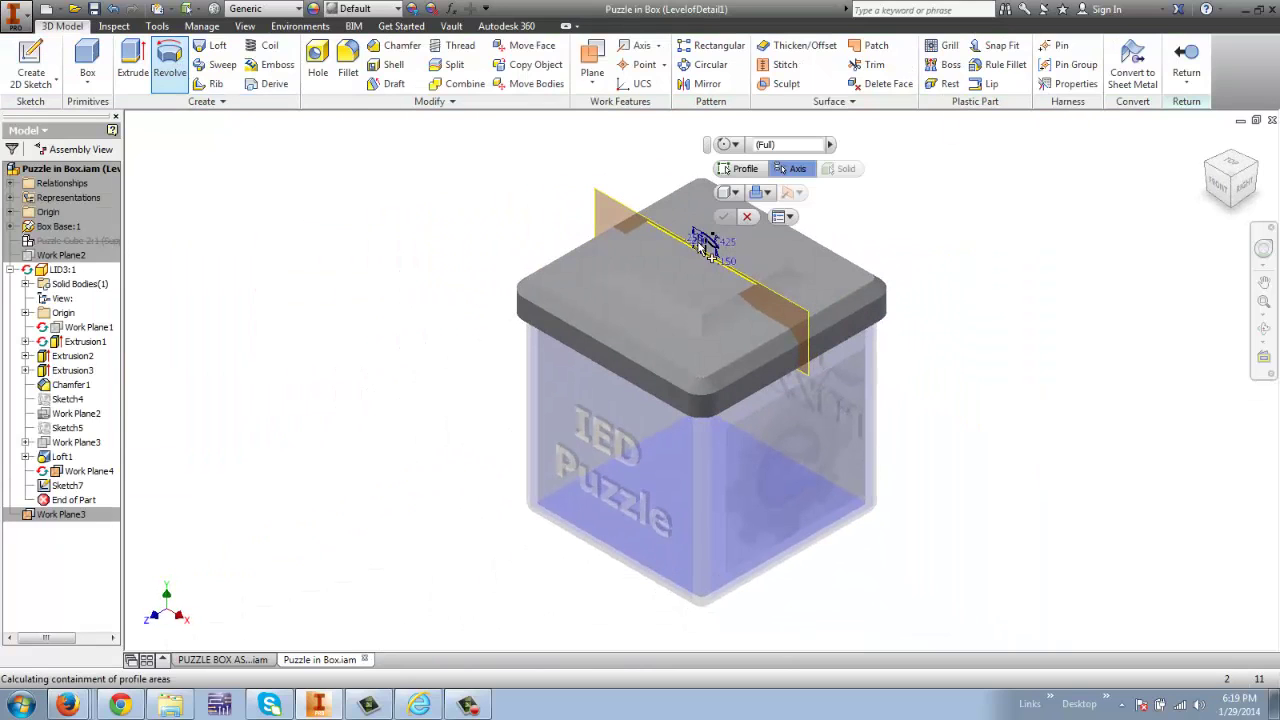
pyautogui.scroll(5, 704, 248)
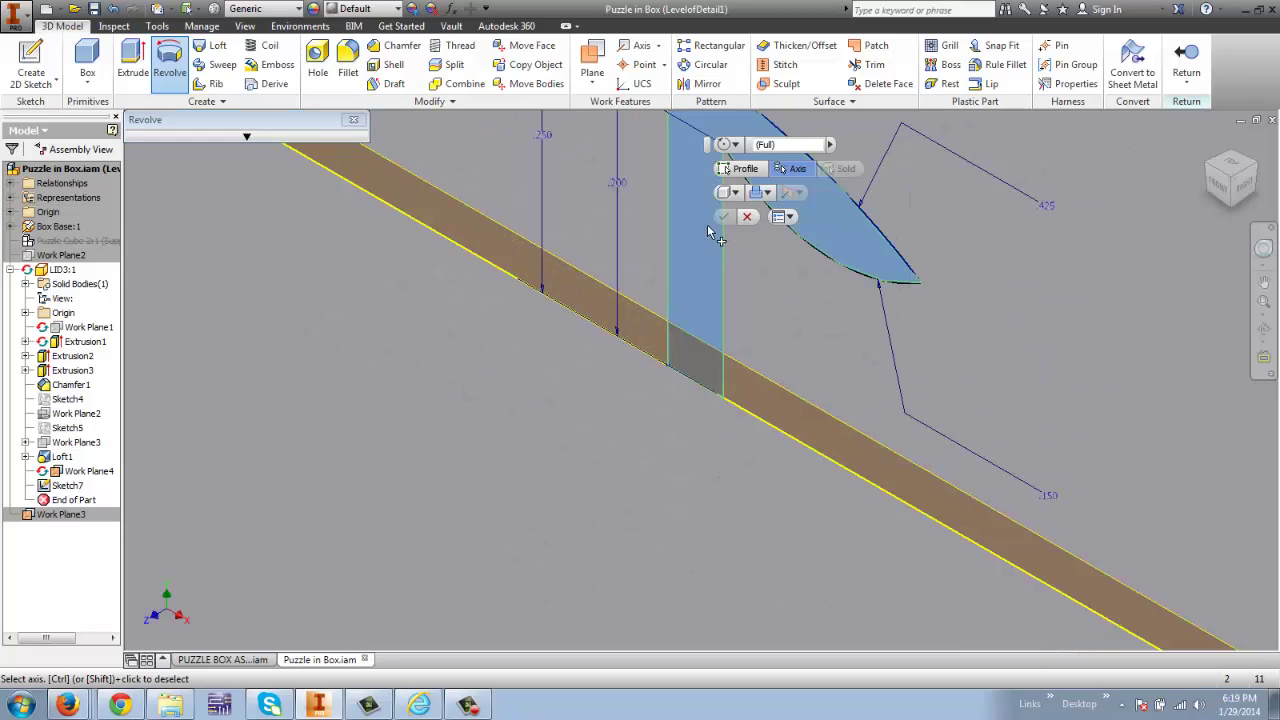
pyautogui.click(669, 181)
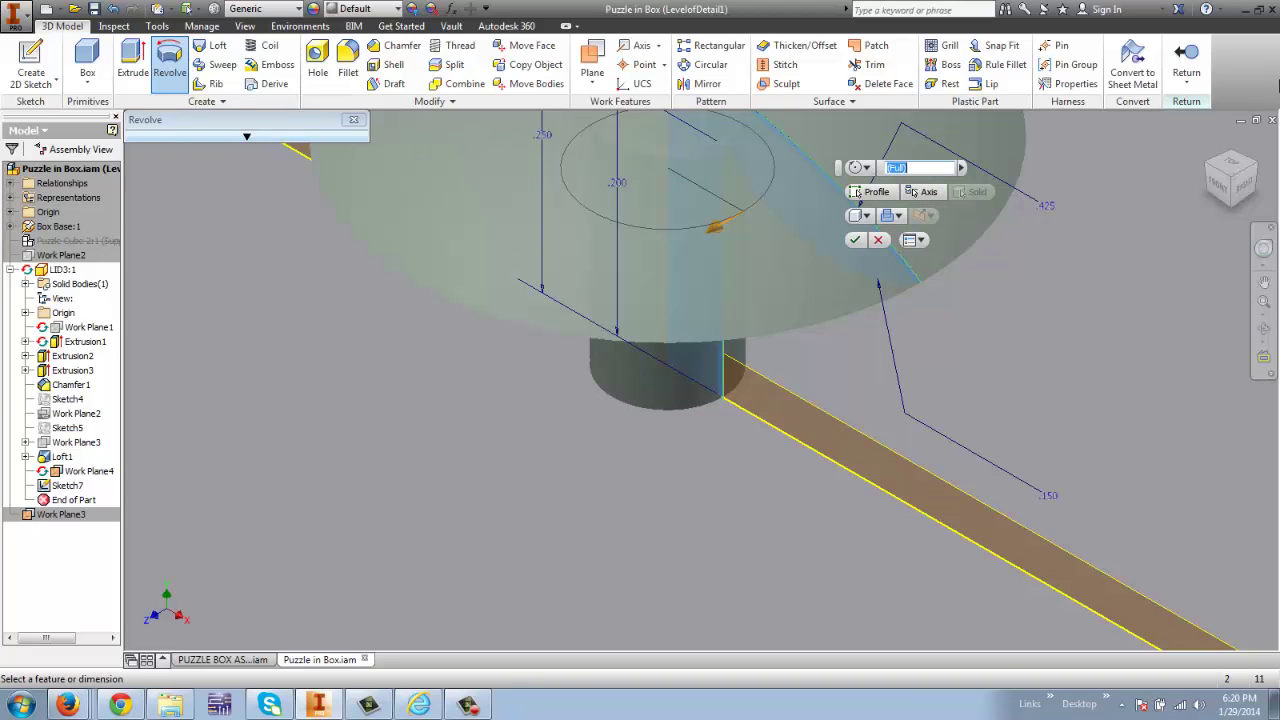
pyautogui.press('Return')
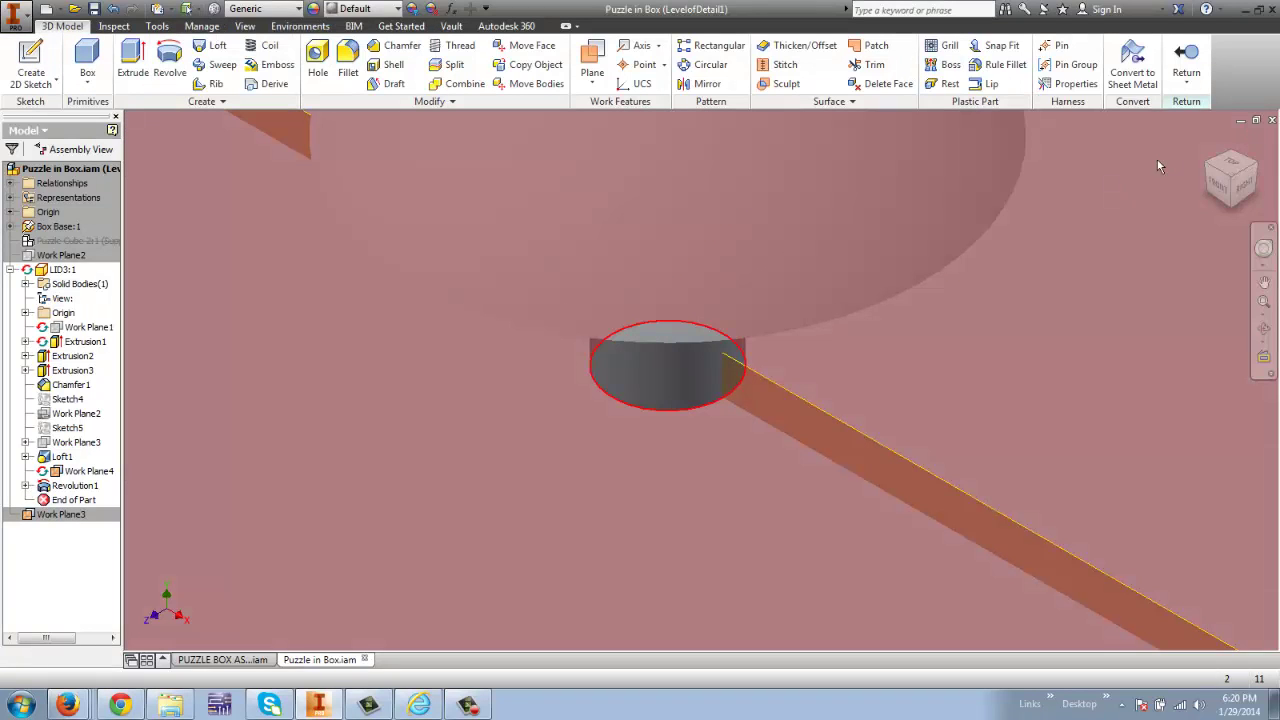
# - Turn off the visibility of Work Plane4 in the LID3 part
pyautogui.click(1250, 186)
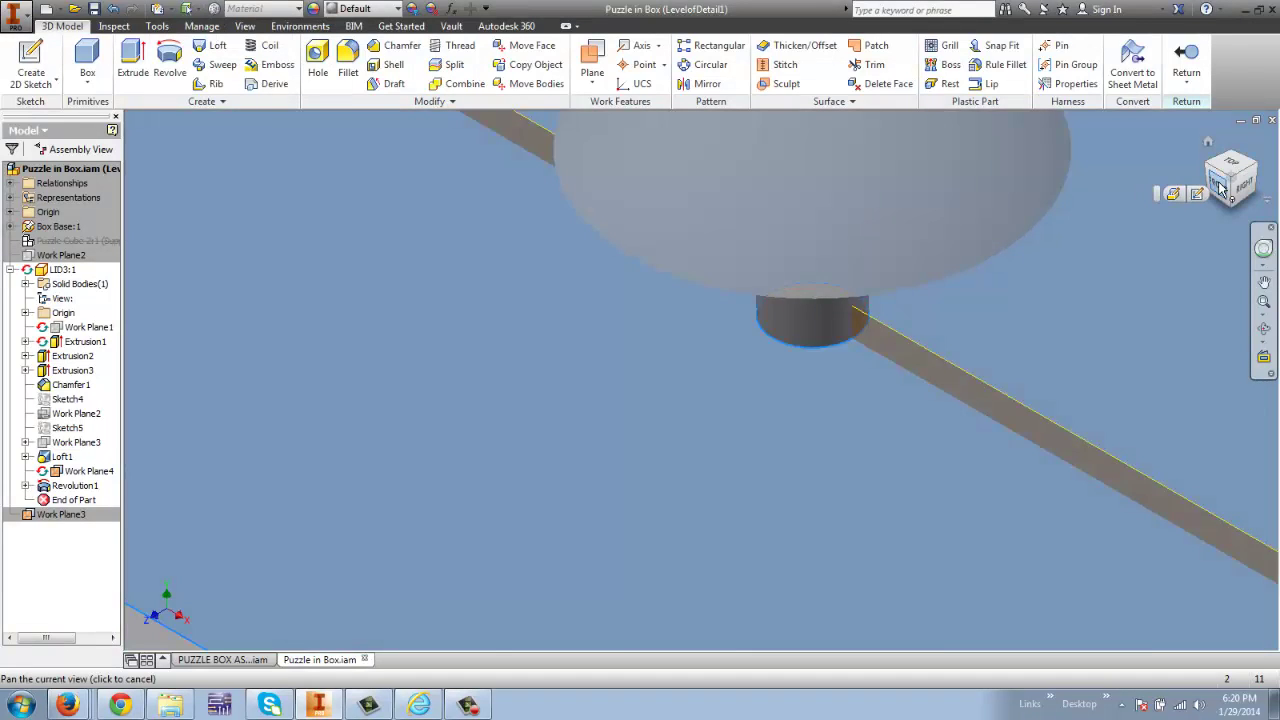
pyautogui.click(1247, 186)
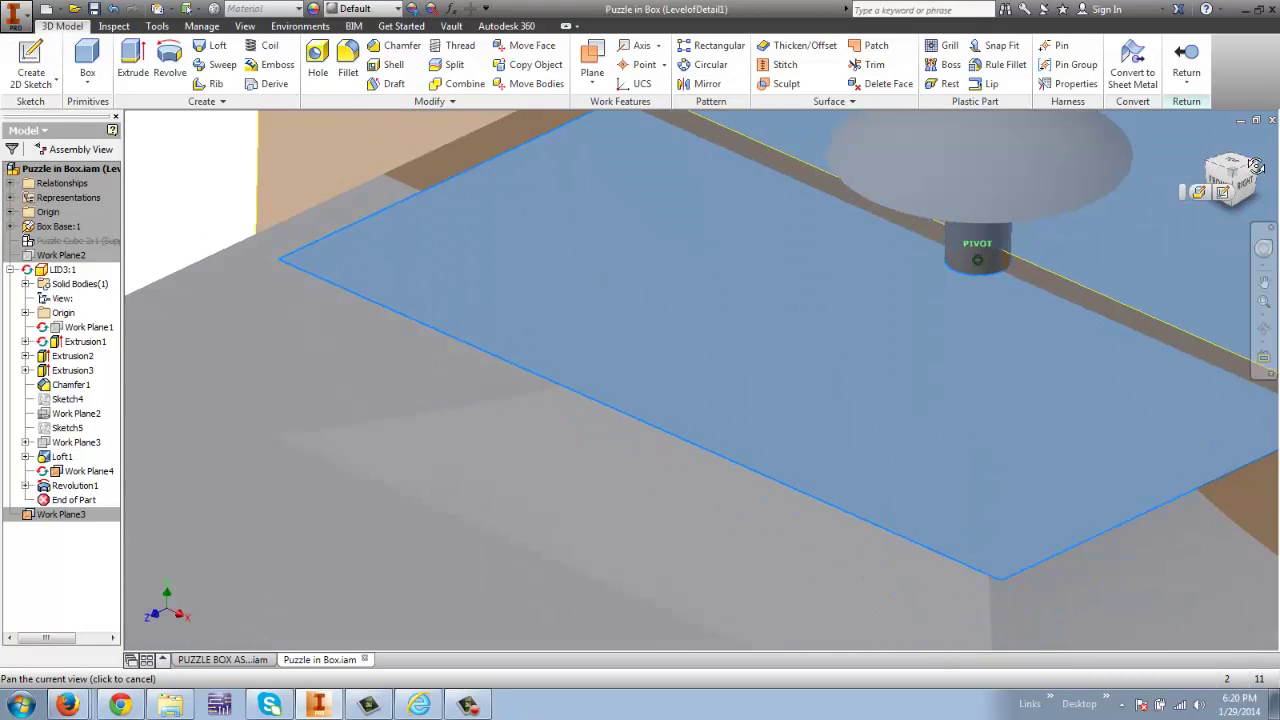
pyautogui.moveTo(1264, 142)
pyautogui.mouseDown()
pyautogui.moveTo(1263, 112)
pyautogui.moveTo(1263, 170)
pyautogui.mouseUp()
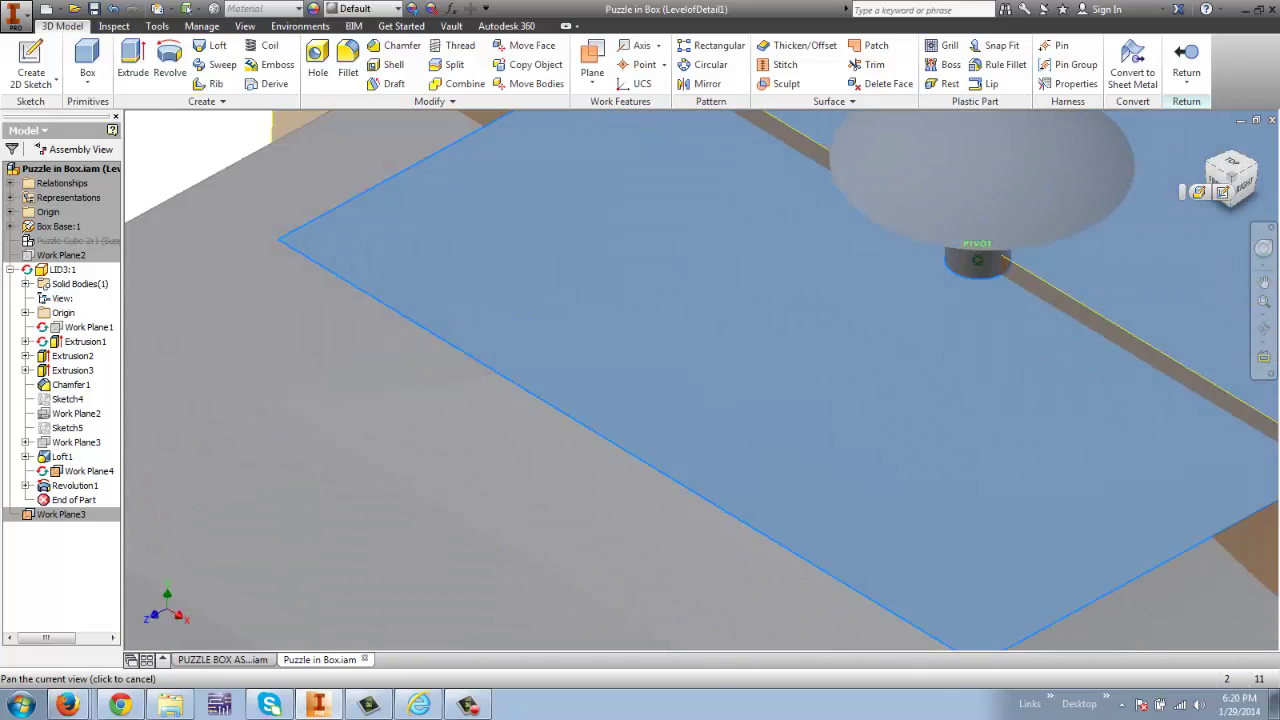
pyautogui.scroll(3, 1194, 207)
pyautogui.scroll(1, 1212, 200)
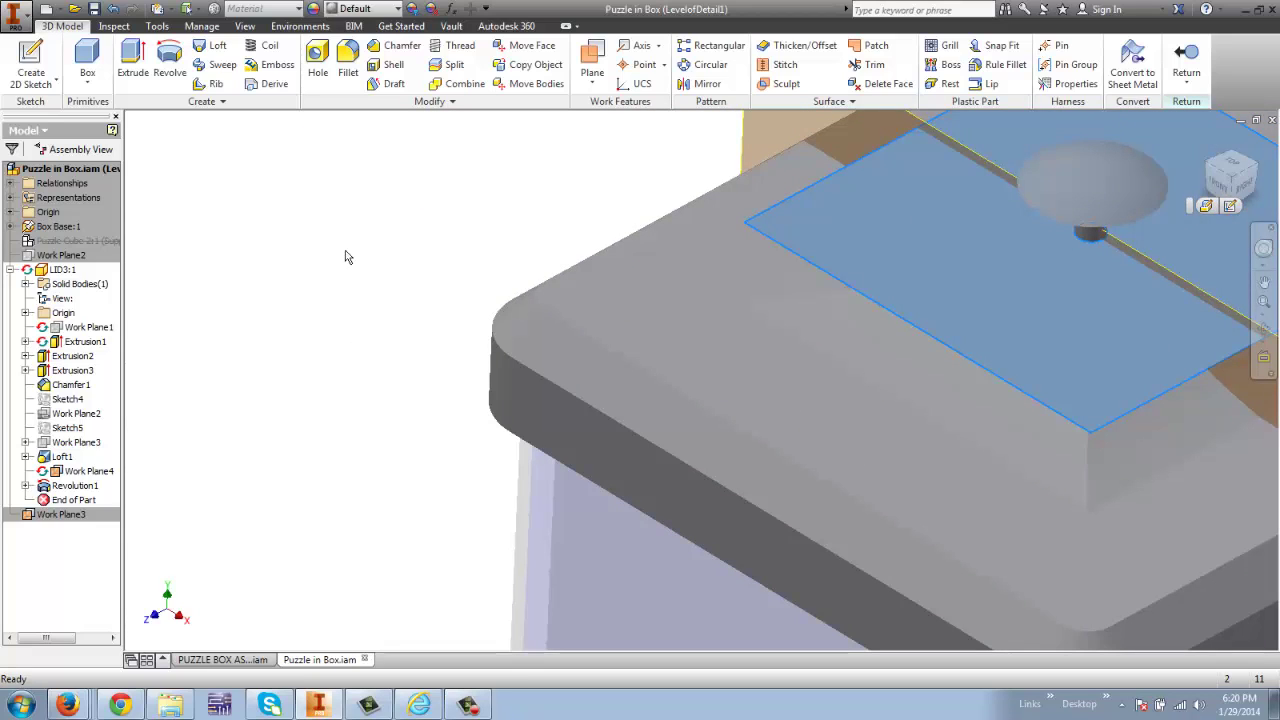
pyautogui.click(345, 257)
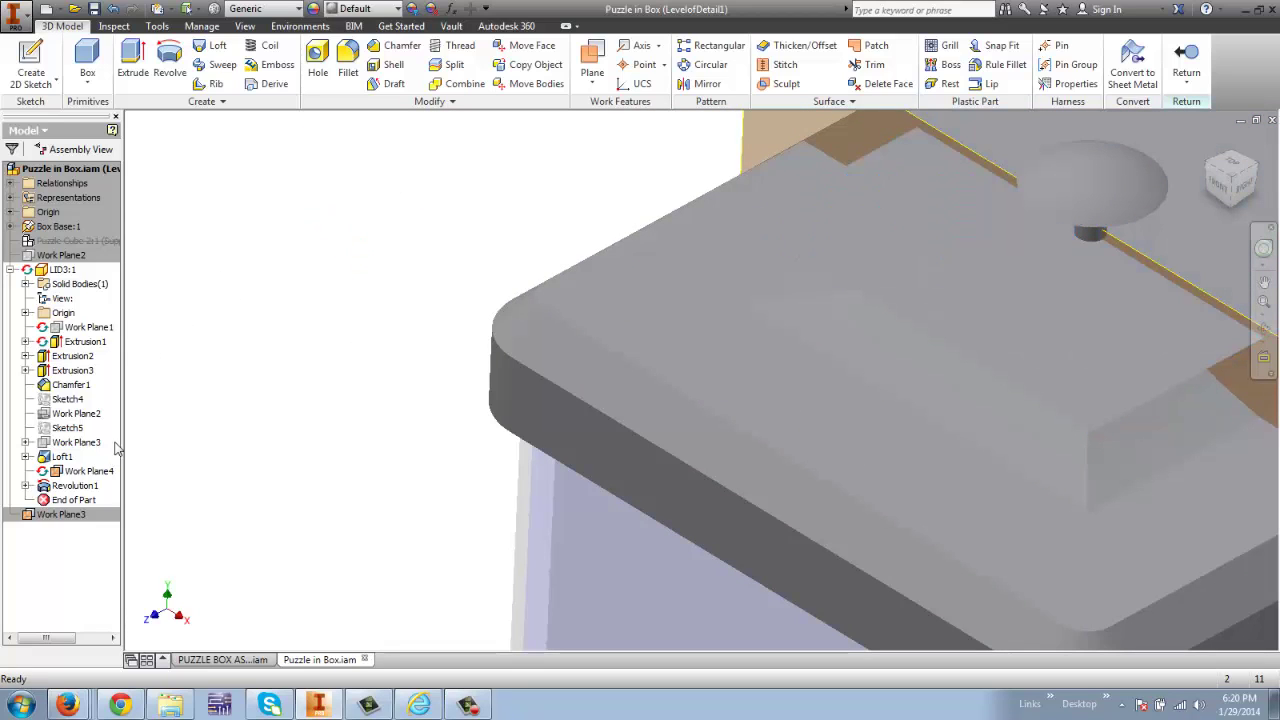
pyautogui.rightClick(55, 471)
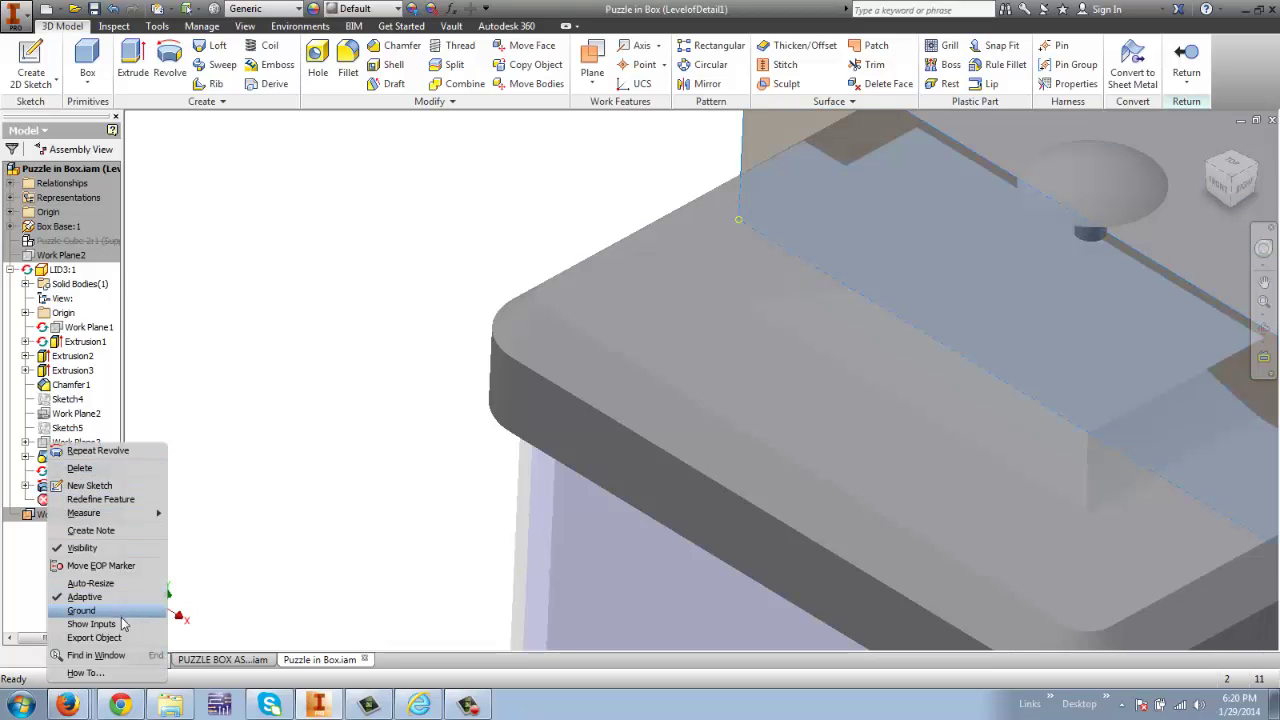
pyautogui.click(101, 547)
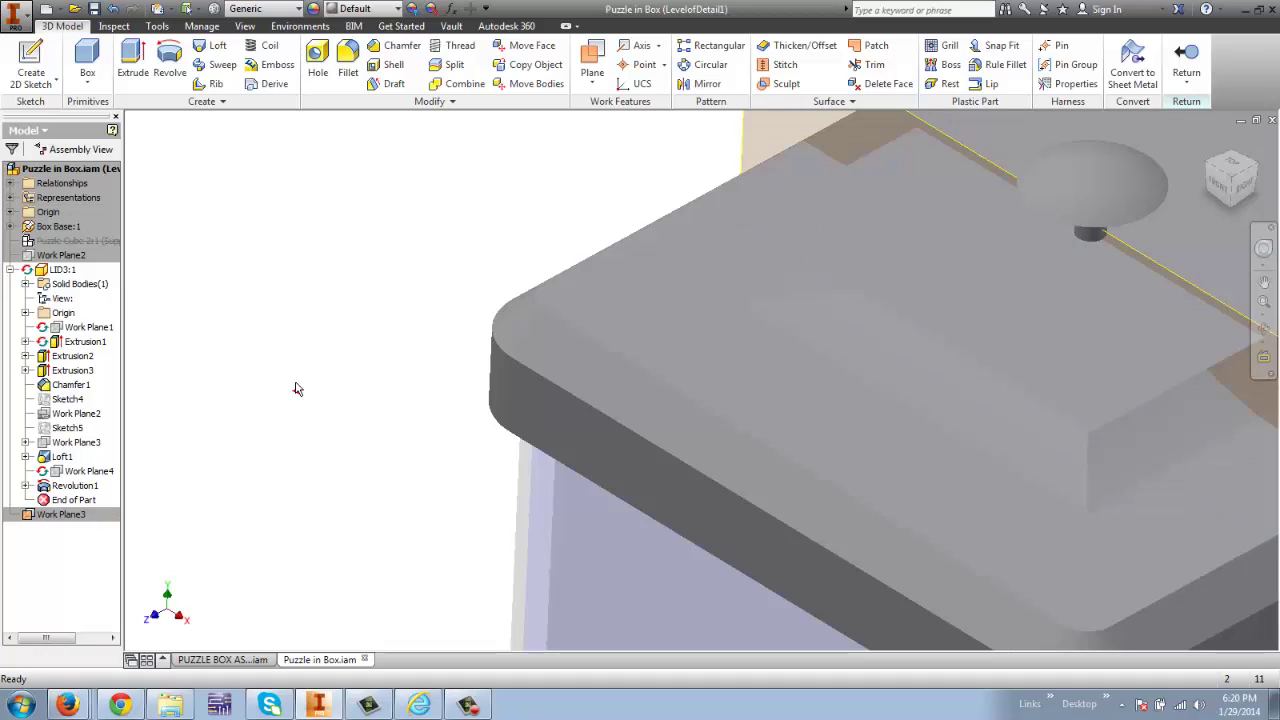
# - Finish editing the lid part and return to the Puzzle in Box assembly
pyautogui.press('F6')
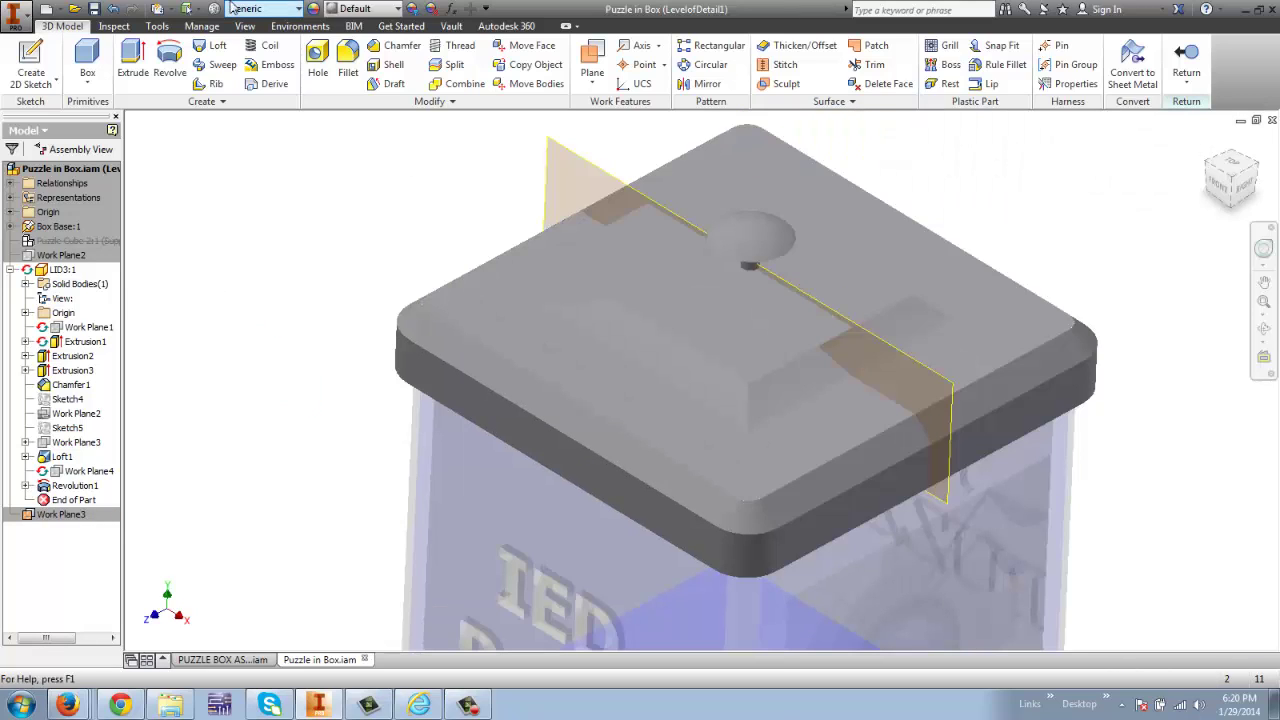
pyautogui.click(108, 9)
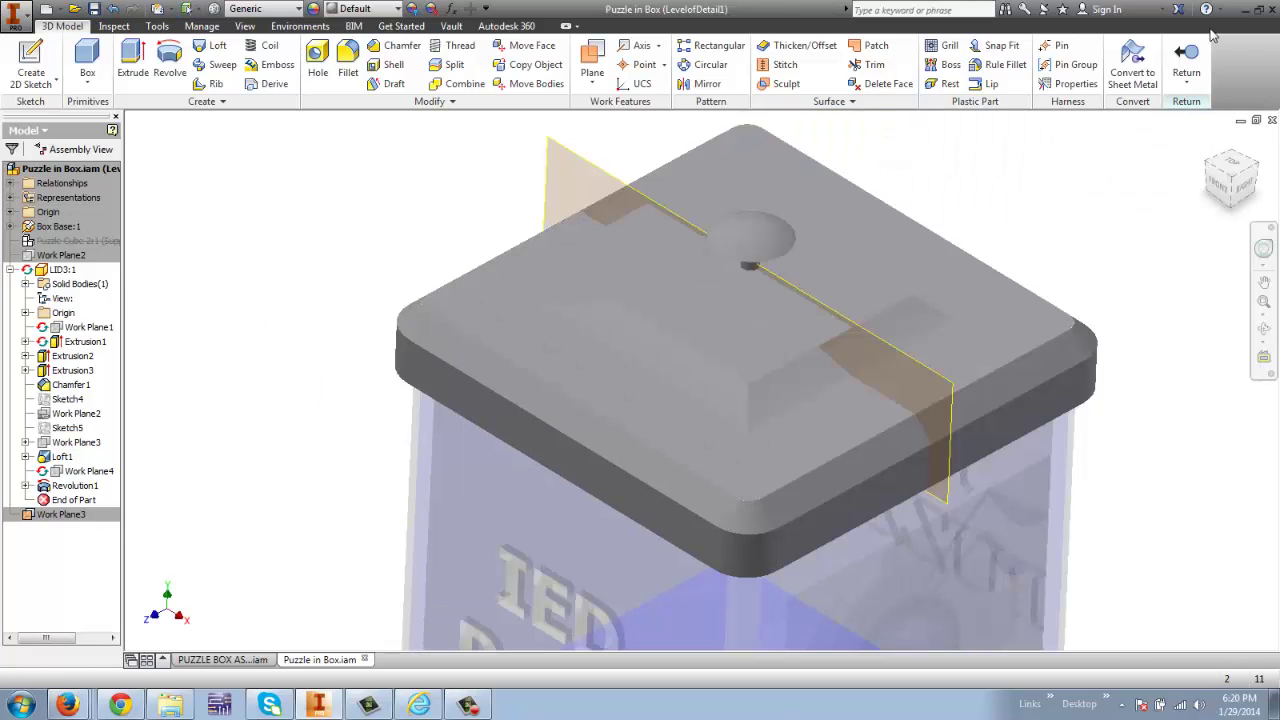
pyautogui.click(1188, 62)
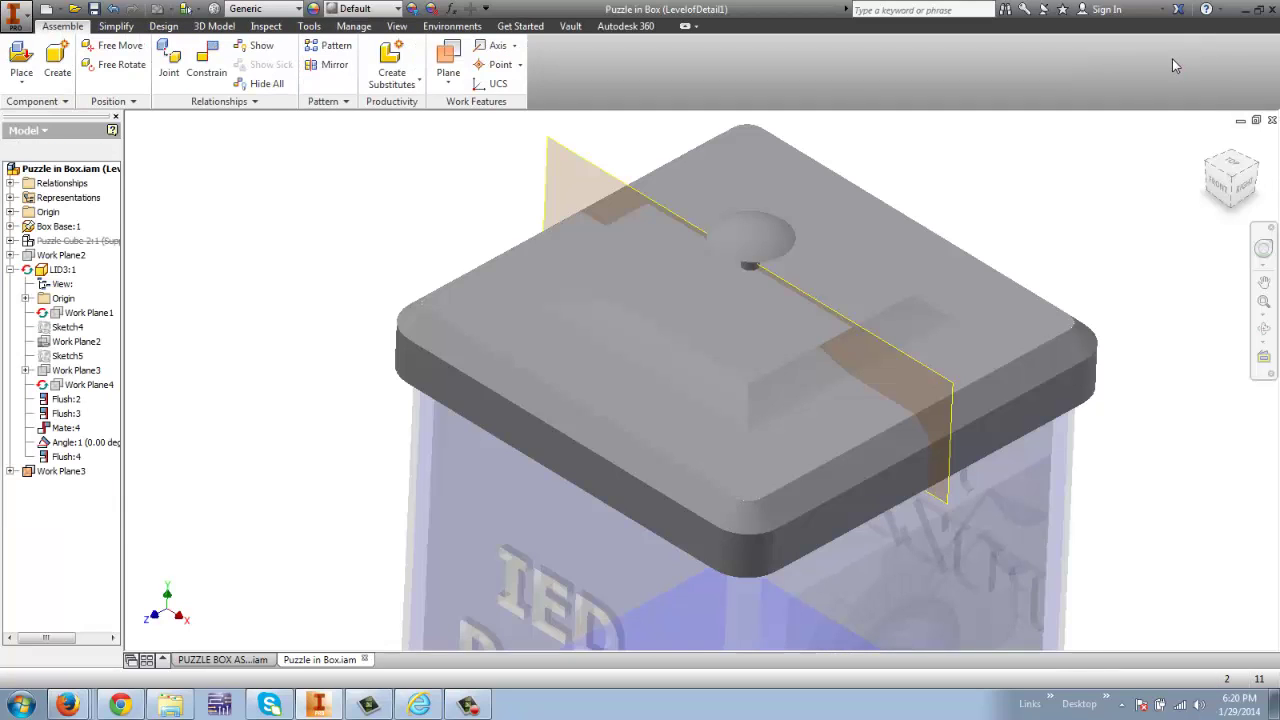
# - Turn off the visibility of the assembly's Work Plane3
pyautogui.click(55, 256)
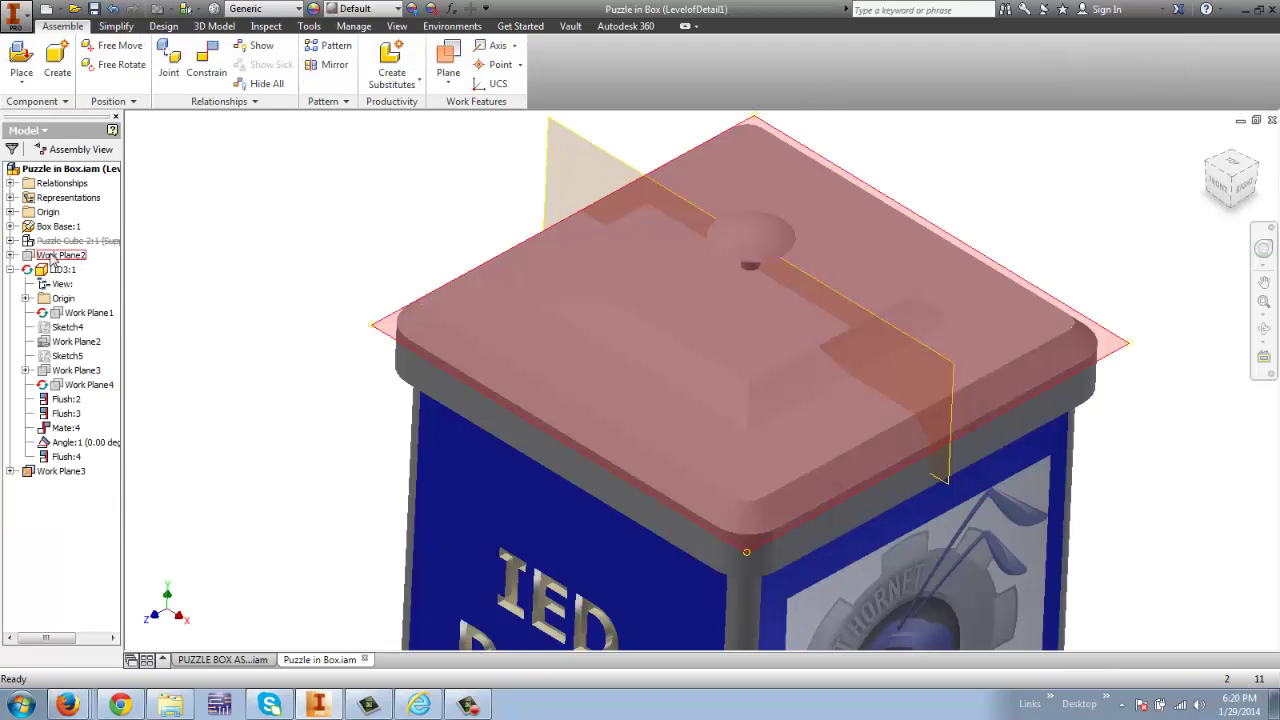
pyautogui.click(33, 488)
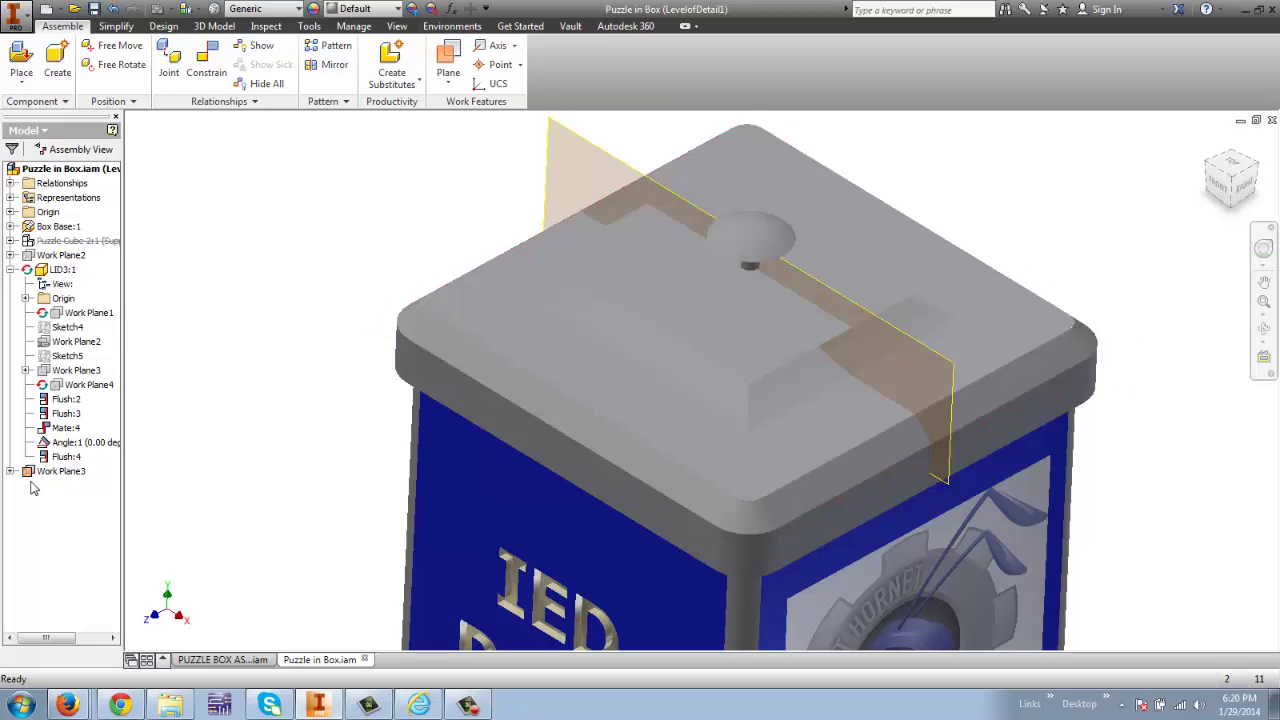
pyautogui.rightClick(34, 471)
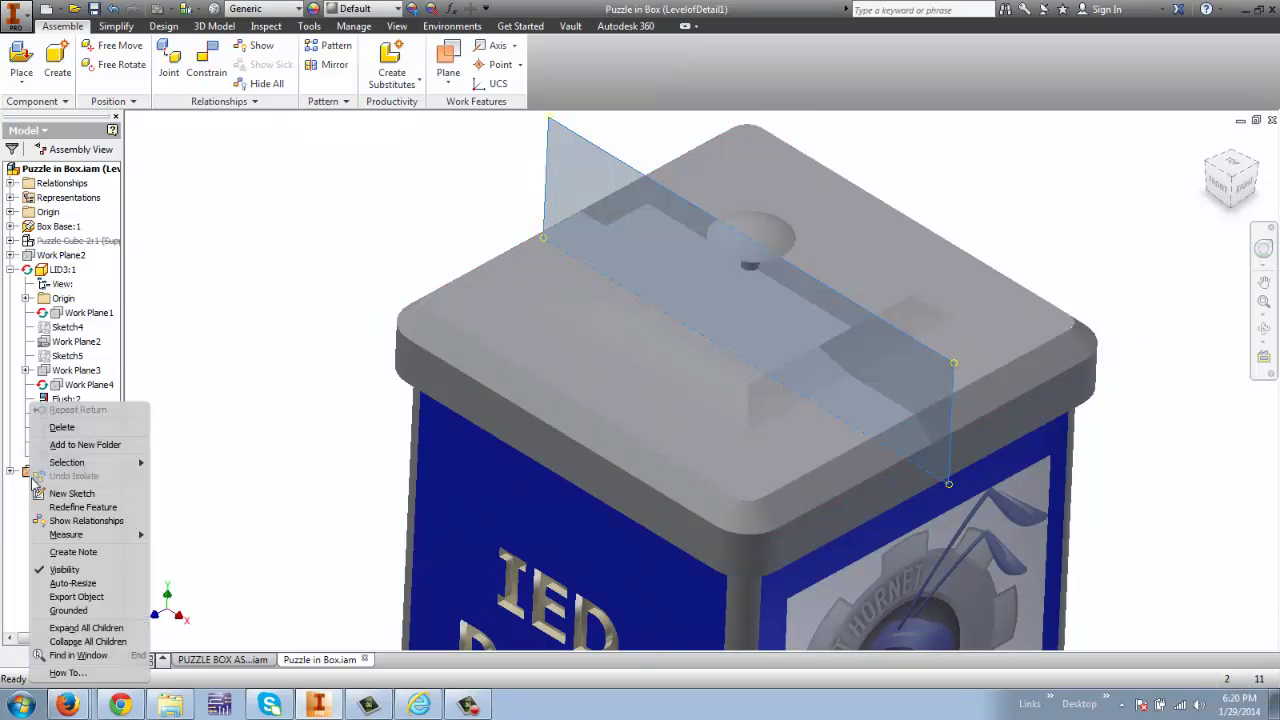
pyautogui.click(78, 570)
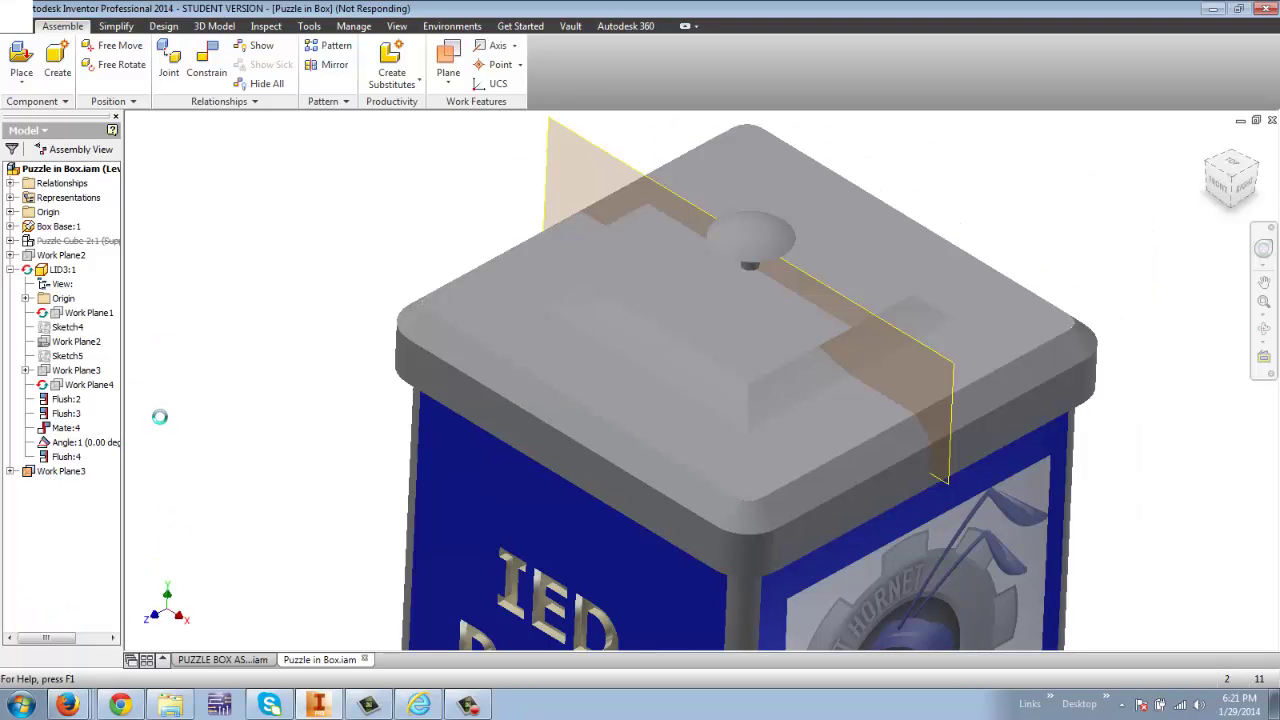
pyautogui.rightClick(52, 472)
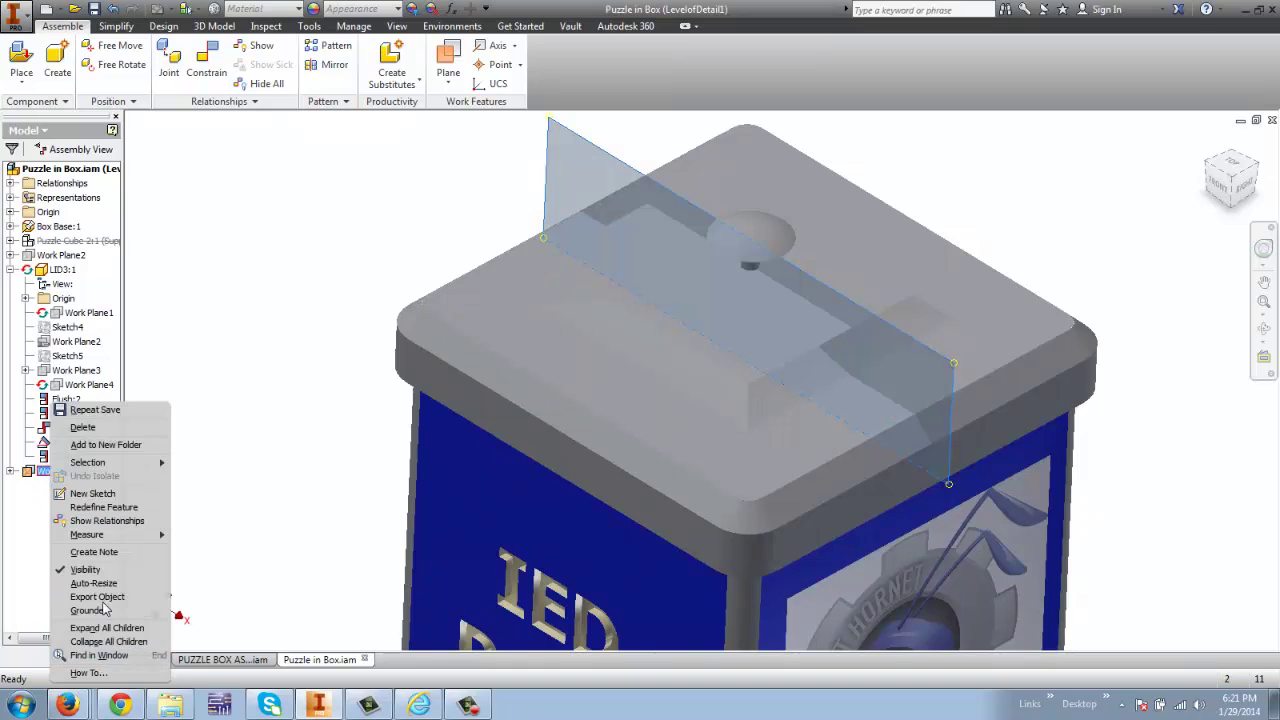
pyautogui.click(92, 570)
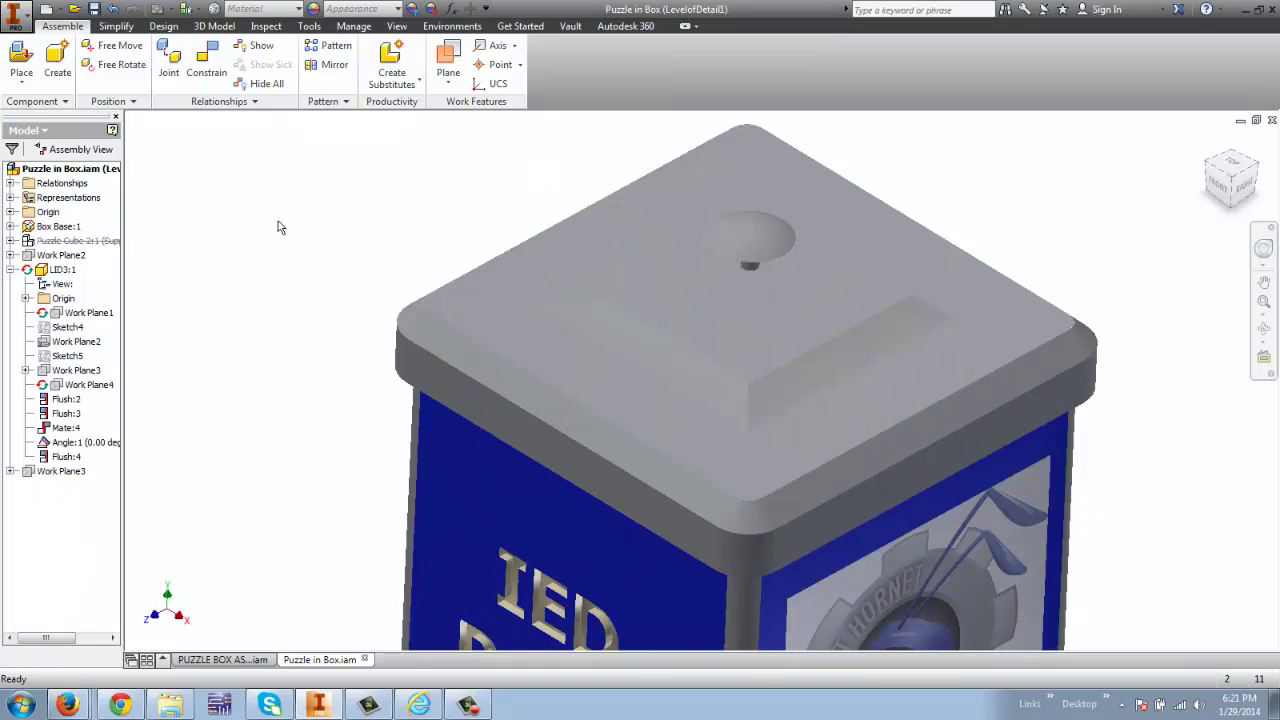
# - Save the Puzzle in Box assembly and minimize its document window
pyautogui.click(94, 11)
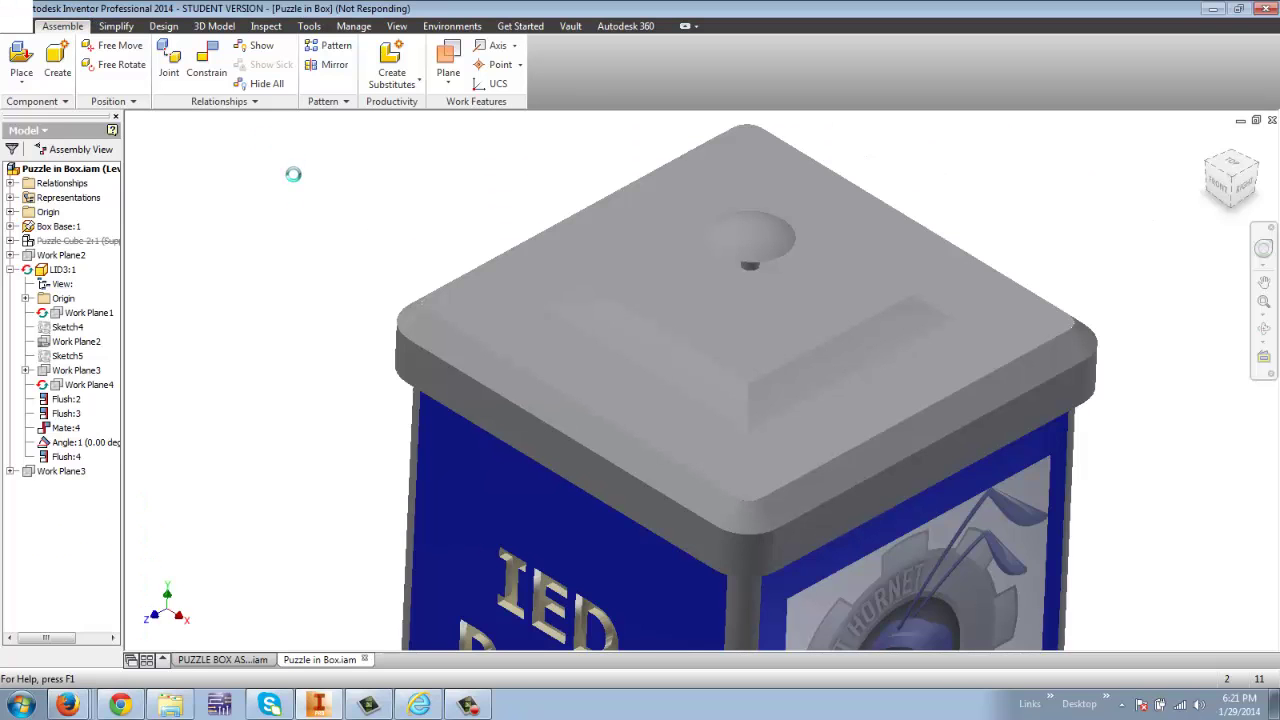
pyautogui.scroll(-5, 280, 210)
pyautogui.scroll(3, 280, 210)
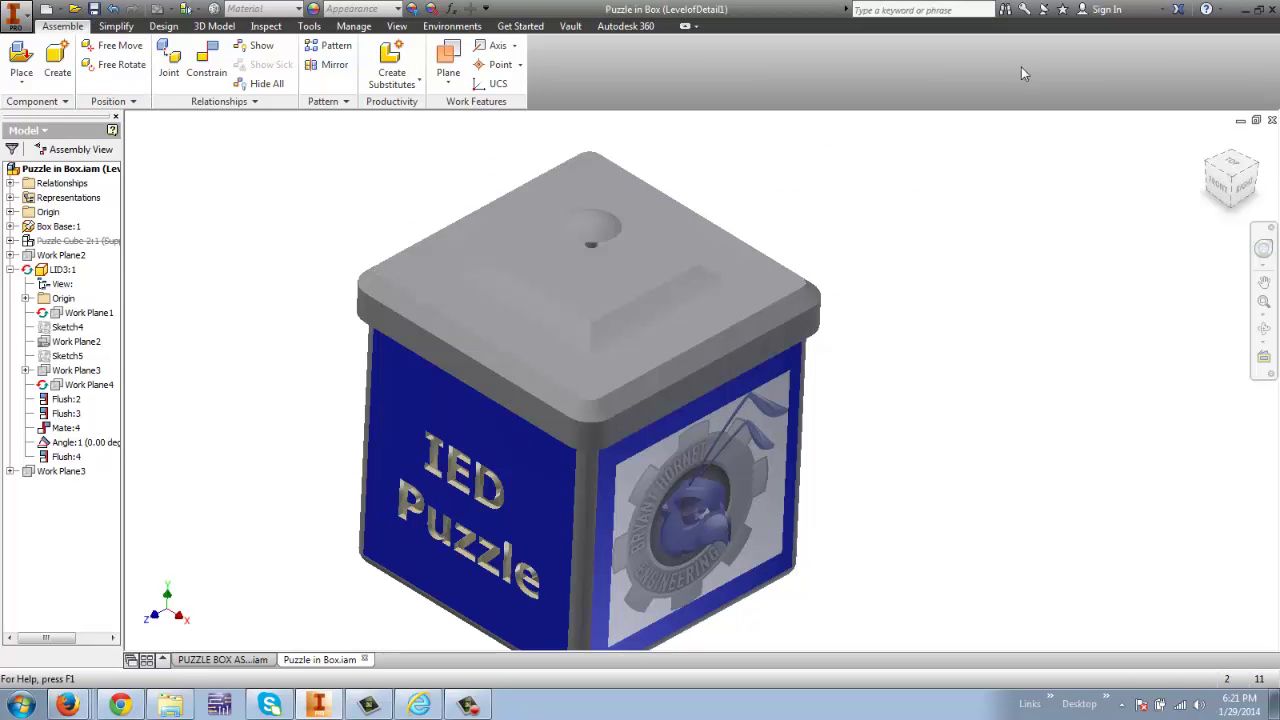
pyautogui.click(1240, 122)
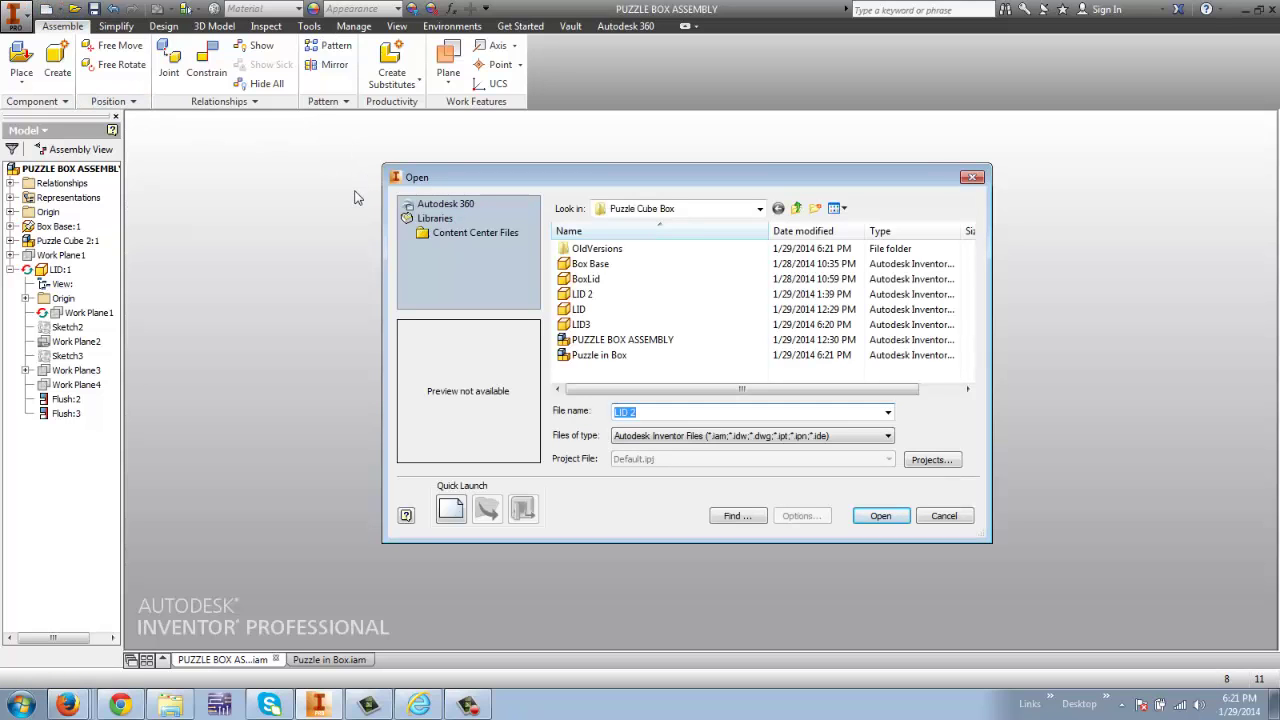
# - Open the LID3 part from the Puzzle Cube Box folder and turn off the visibility of its Work Plane4
pyautogui.doubleClick(583, 327)
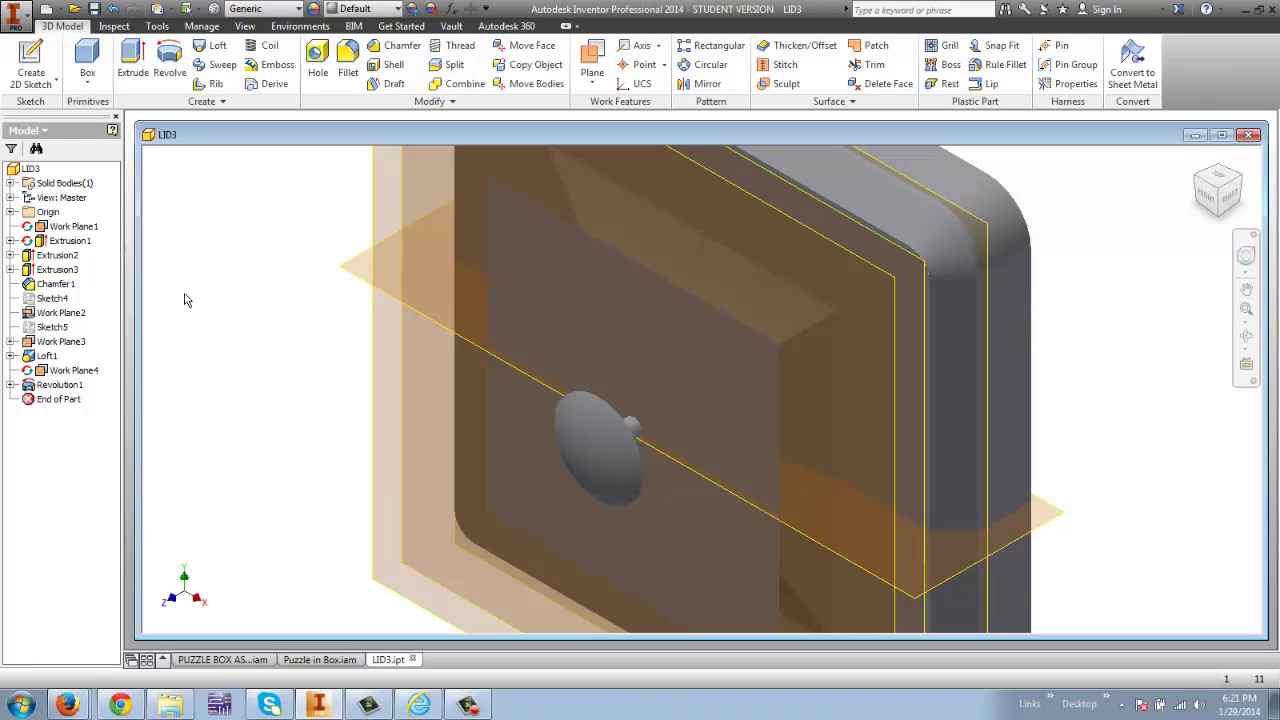
pyautogui.click(62, 371)
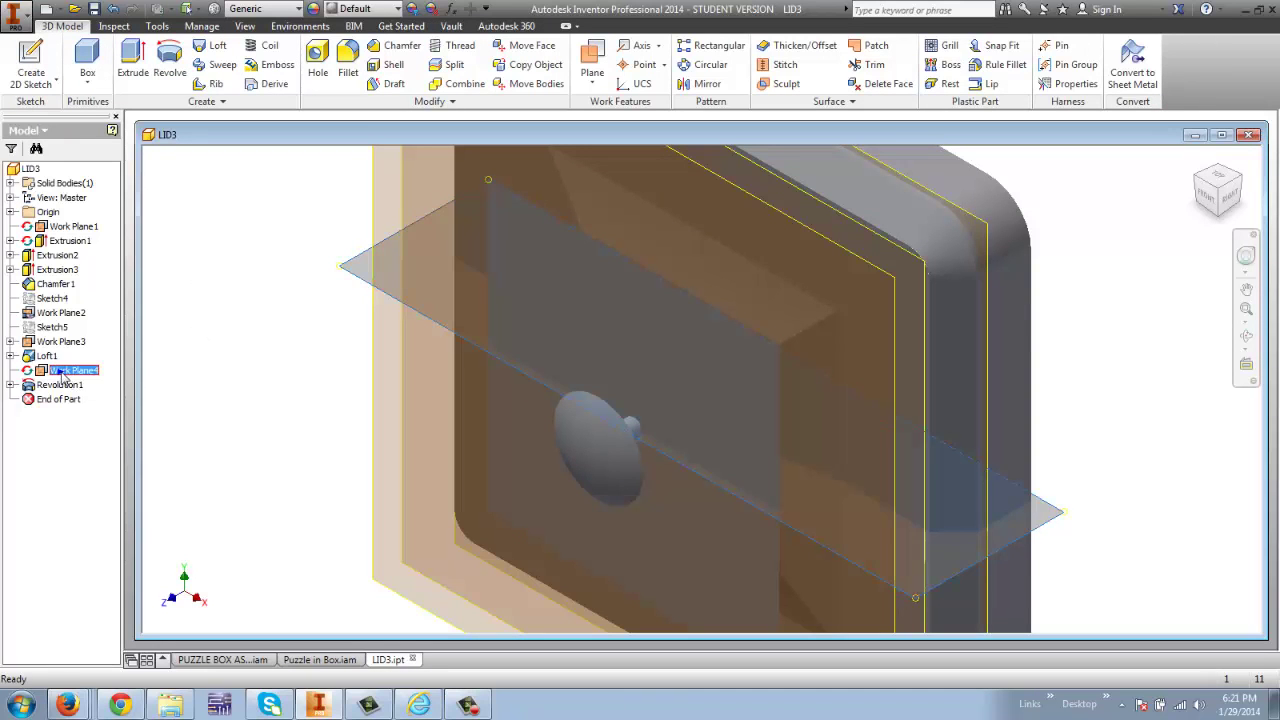
pyautogui.rightClick(62, 371)
pyautogui.click(92, 475)
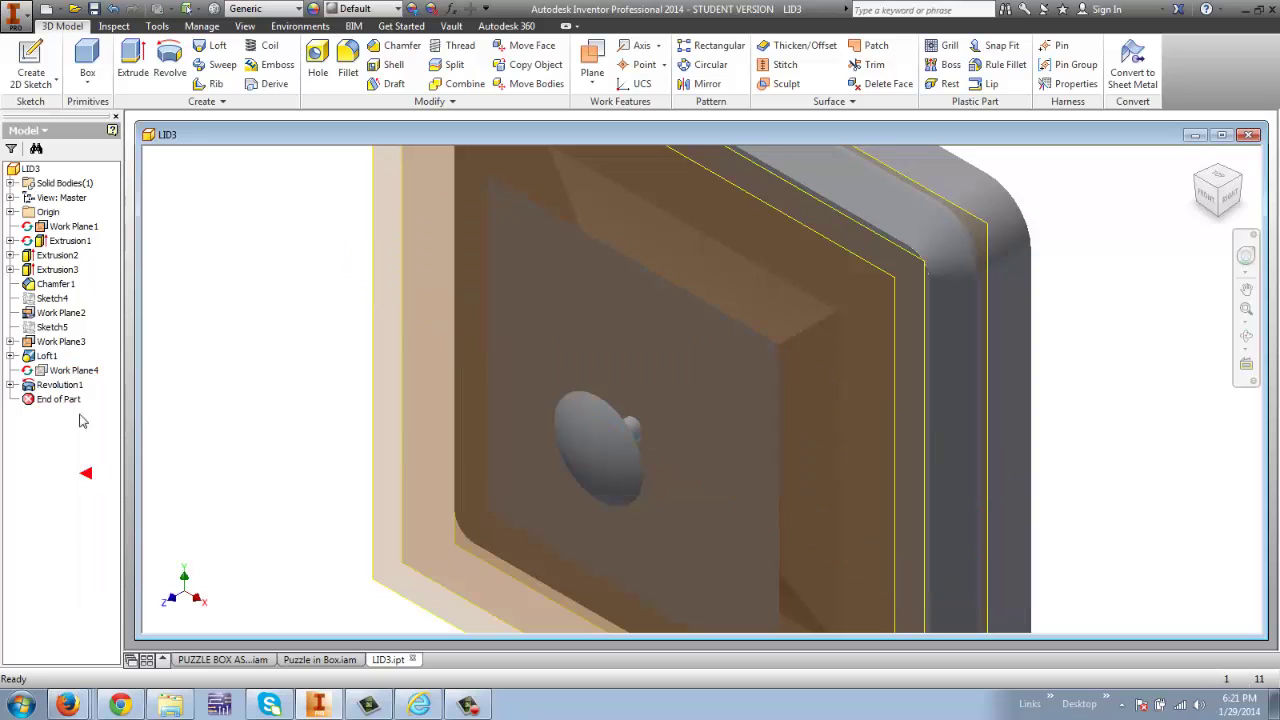
# - Turn off the visibility of Work Plane1, Work Plane2 and Work Plane3 in the LID3 part
pyautogui.click(62, 229)
pyautogui.rightClick(62, 229)
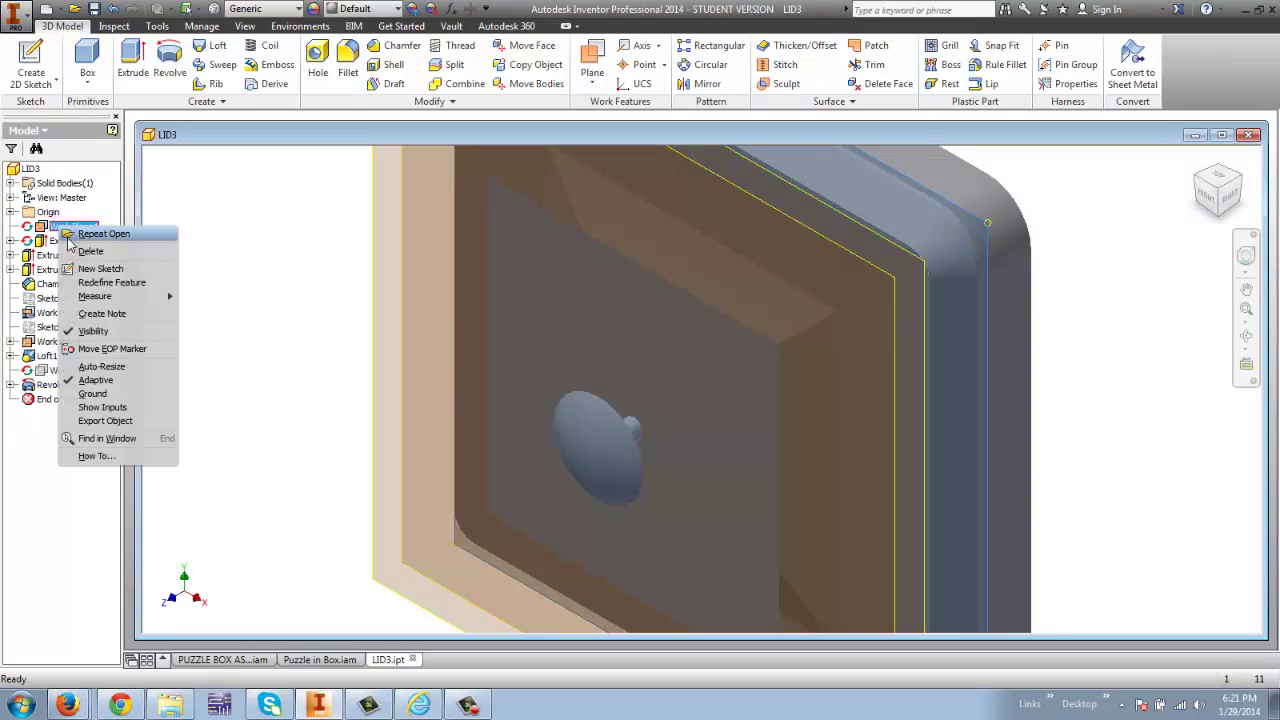
pyautogui.click(90, 332)
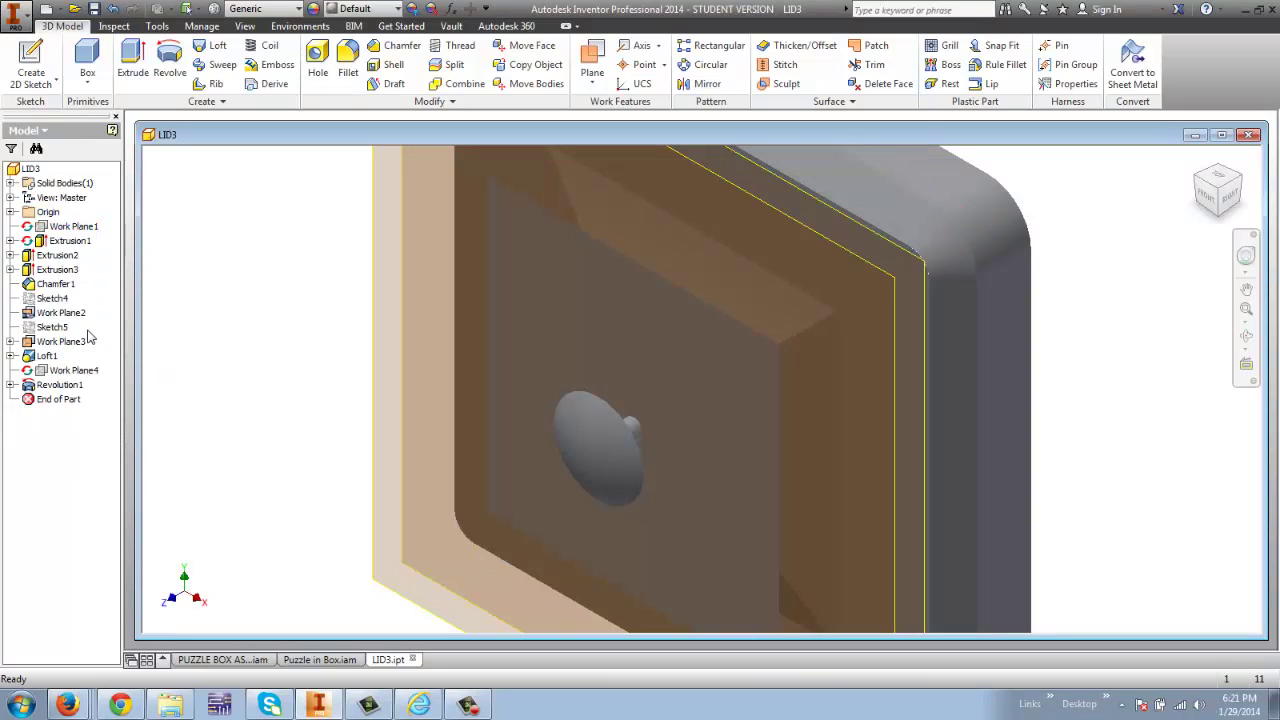
pyautogui.click(77, 313)
pyautogui.rightClick(77, 313)
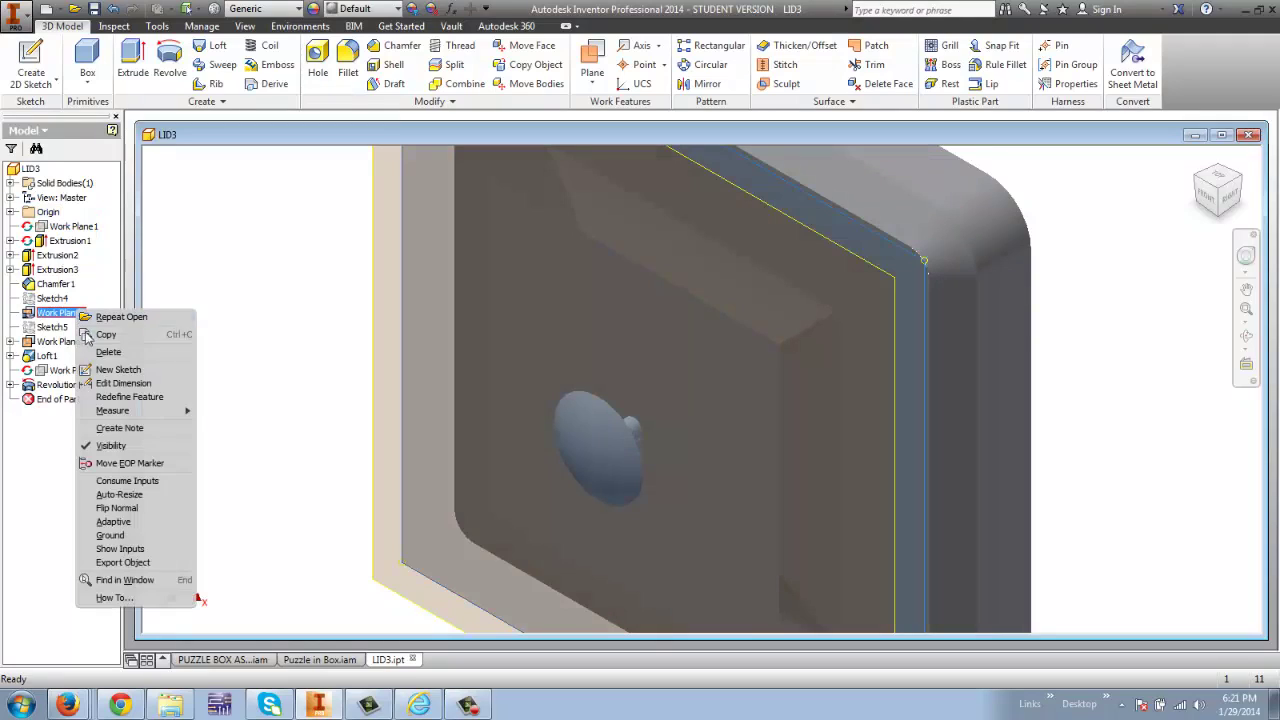
pyautogui.click(111, 445)
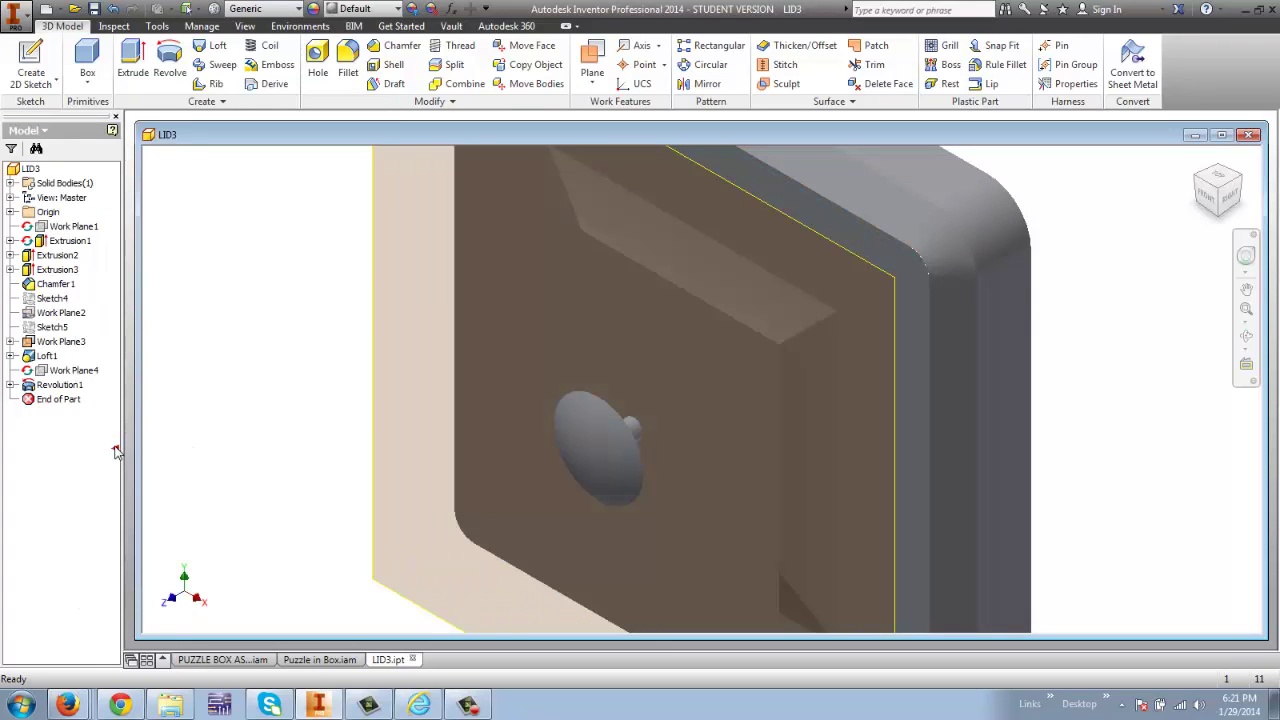
pyautogui.click(78, 341)
pyautogui.rightClick(78, 341)
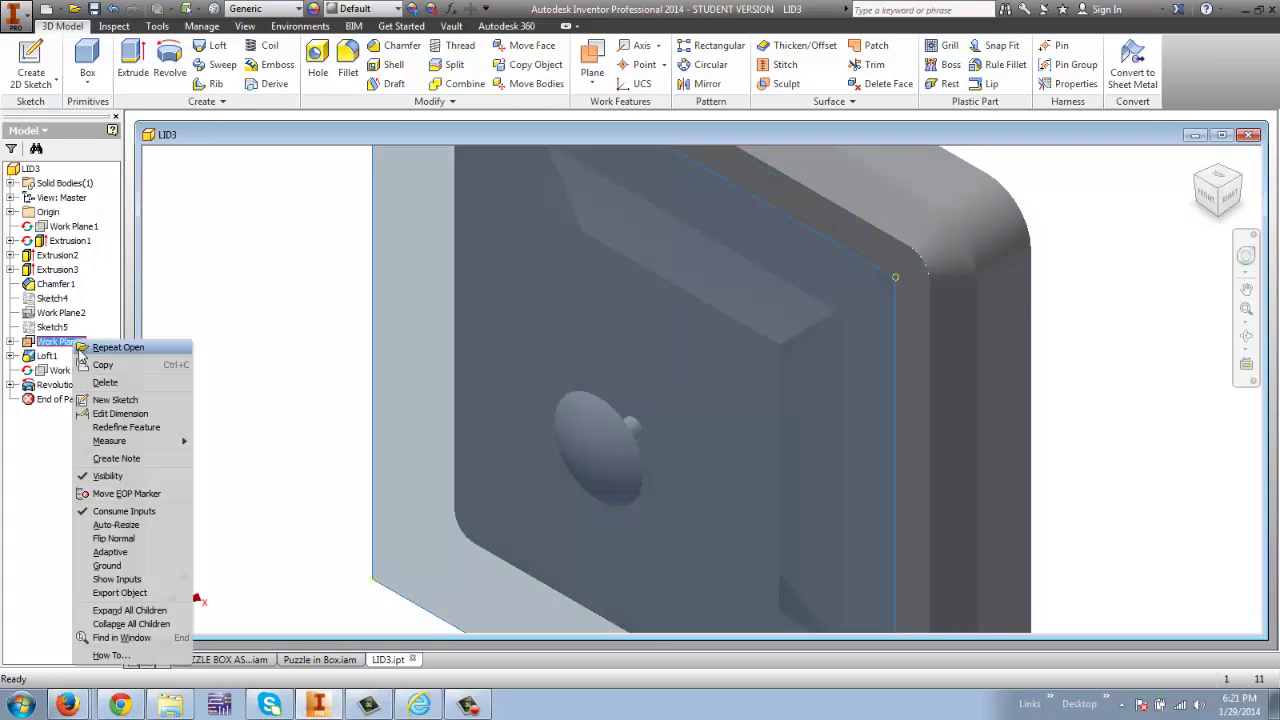
pyautogui.click(108, 476)
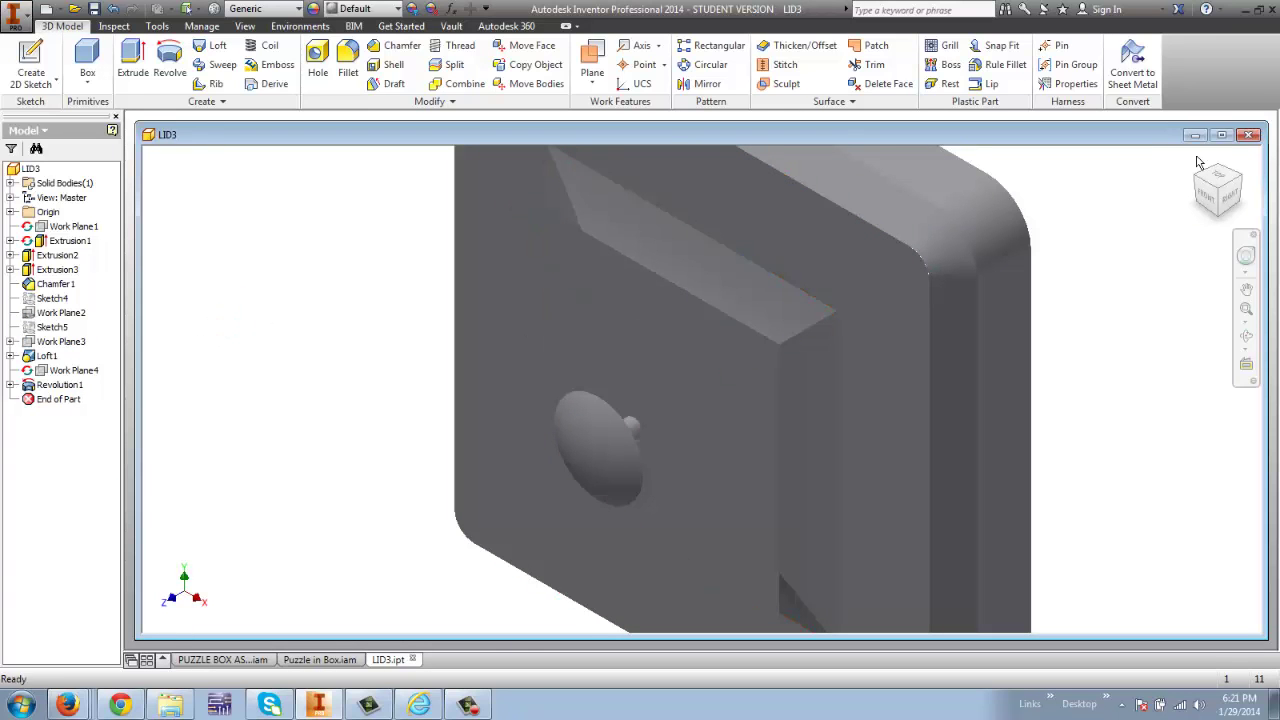
pyautogui.moveTo(1220, 192)
pyautogui.mouseDown()
pyautogui.moveTo(1262, 188)
pyautogui.moveTo(1250, 110)
pyautogui.mouseUp()
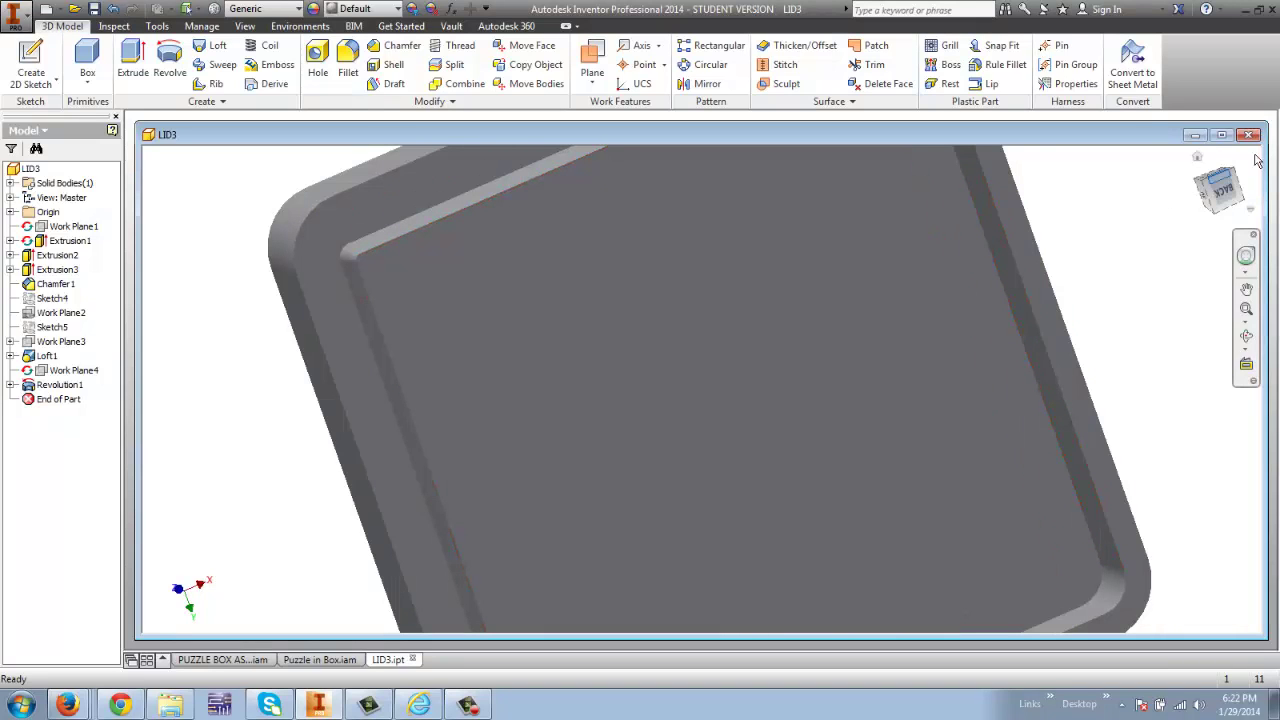
pyautogui.moveTo(1238, 186); pyautogui.dragTo(1228, 420)
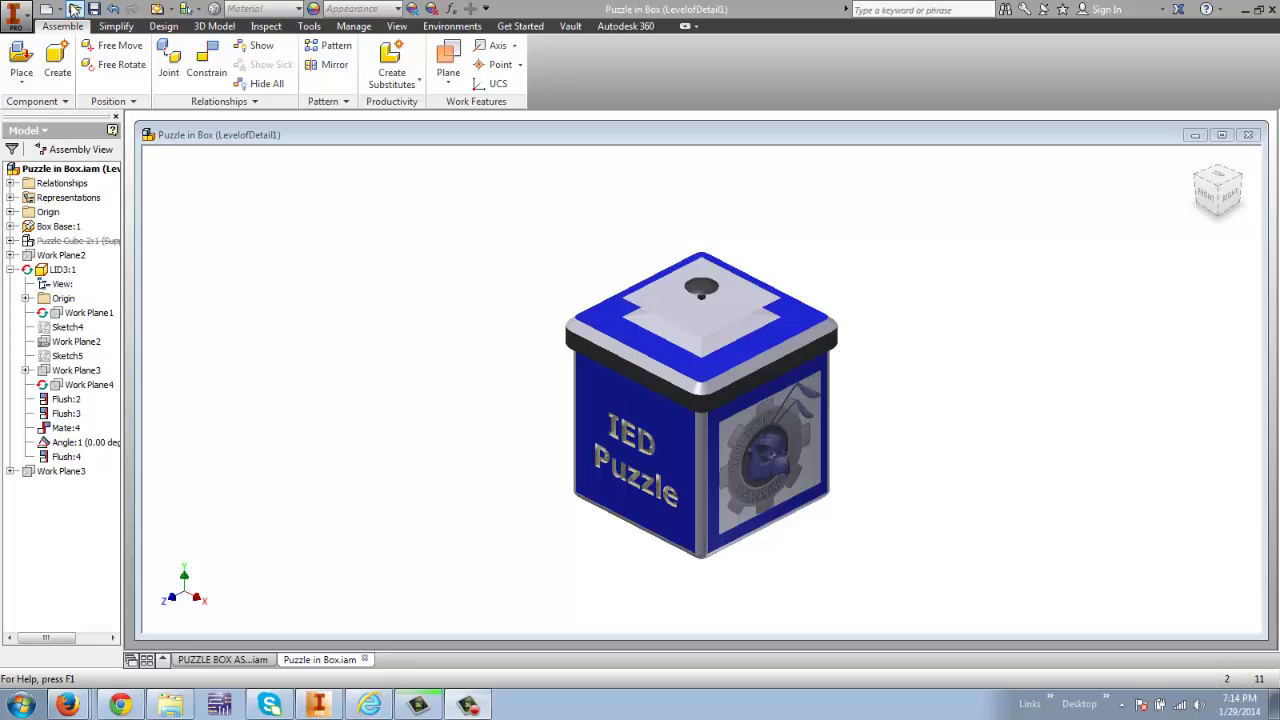
# - Open the LID3 part file from the Puzzle Cube Box folder
pyautogui.click(73, 9)
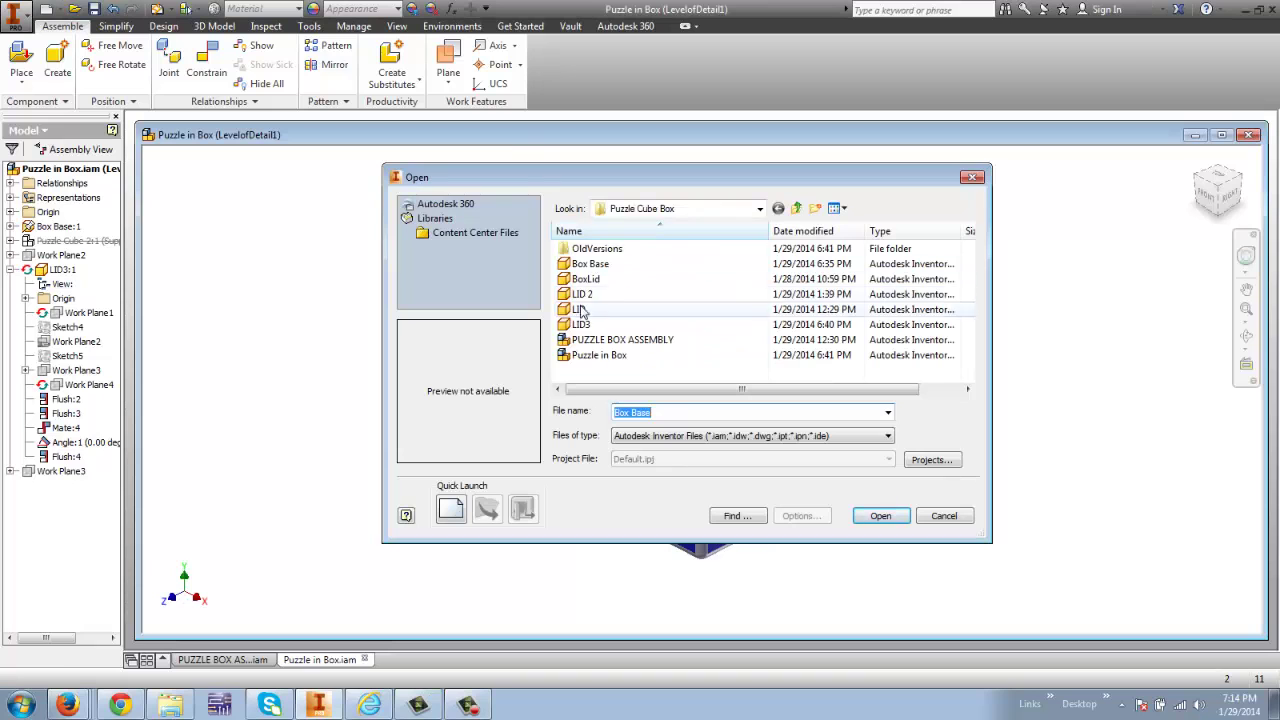
pyautogui.click(576, 325)
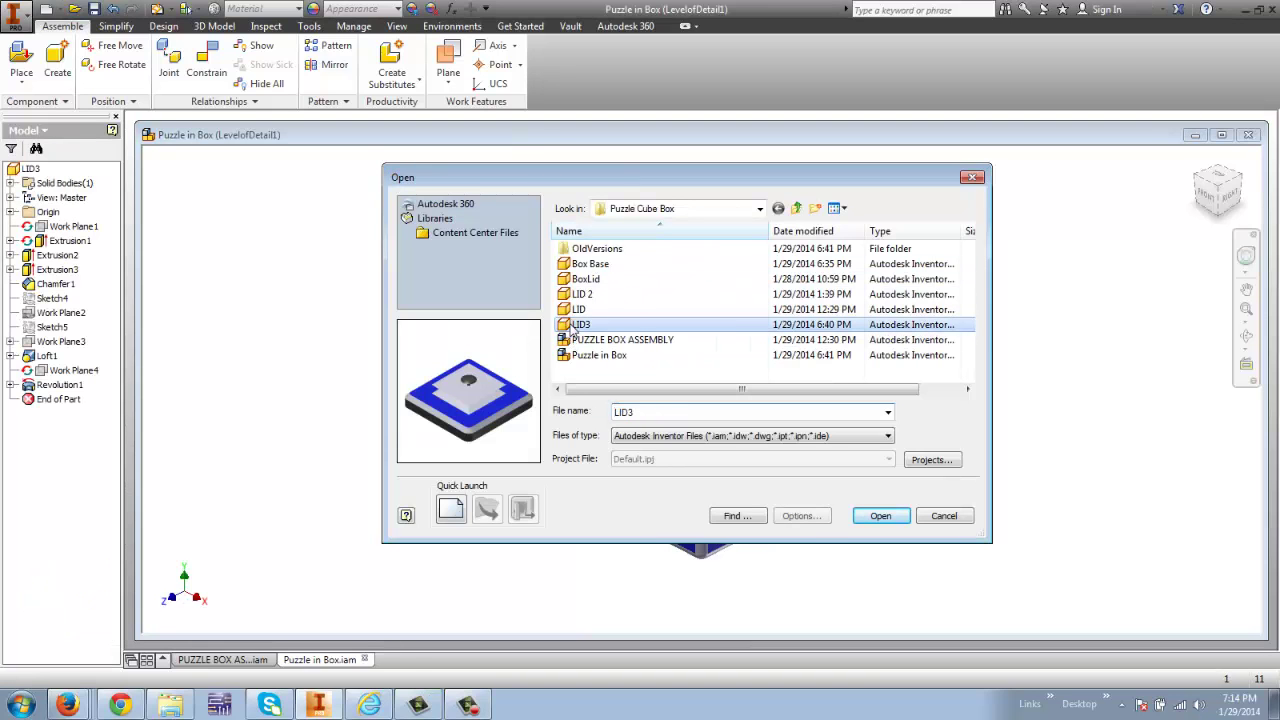
pyautogui.doubleClick(574, 326)
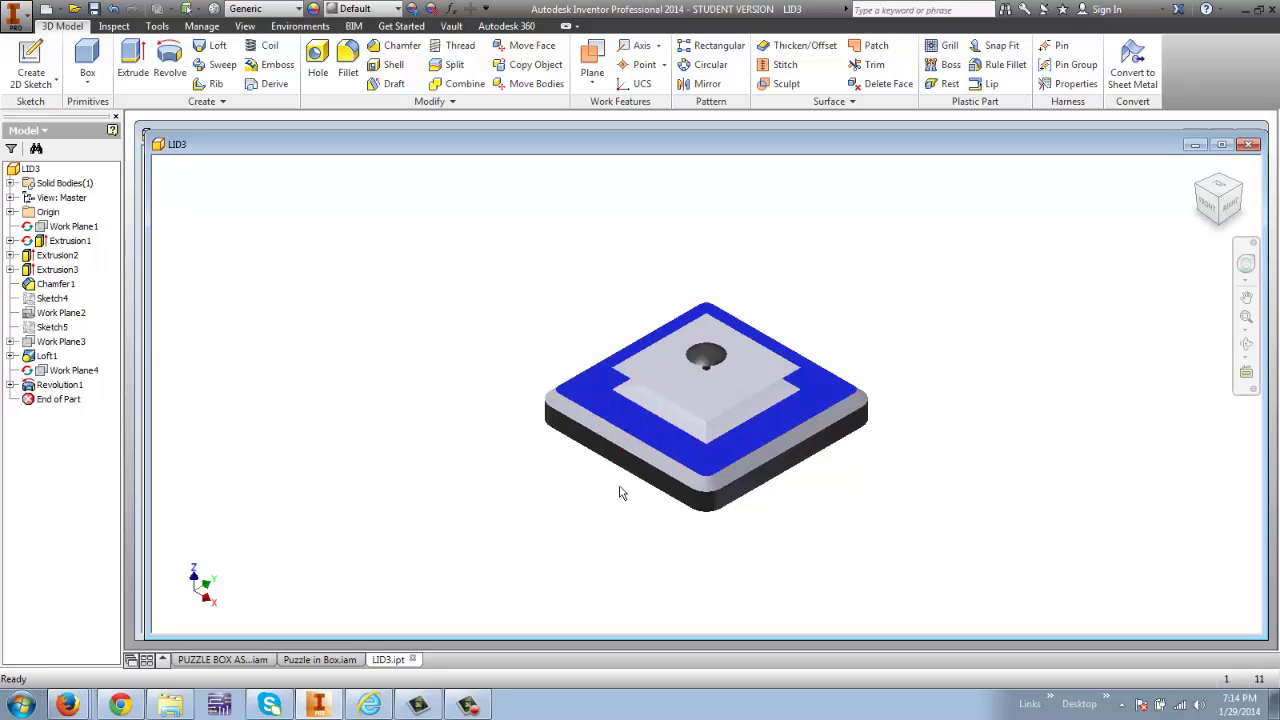
# - Select Revolution1 and Extrusion1 together to check which appearance is assigned to them, and clear the selection
pyautogui.click(30, 392)
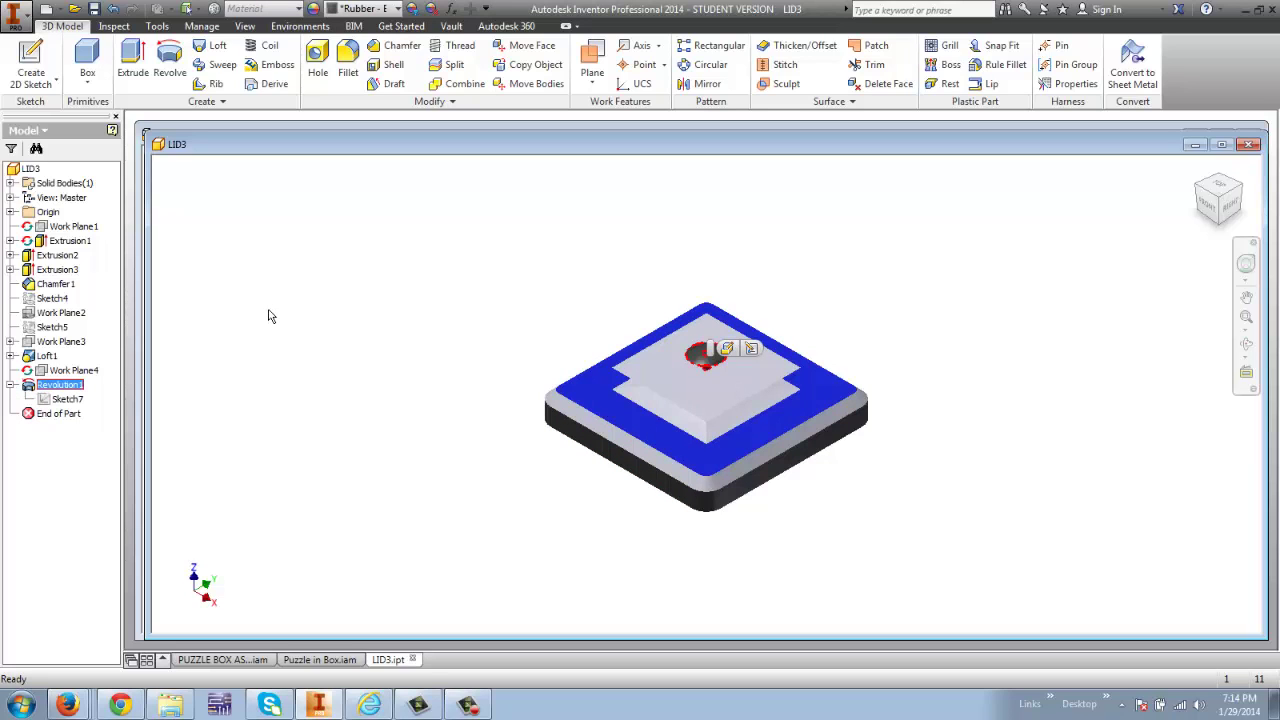
pyautogui.click(62, 245)
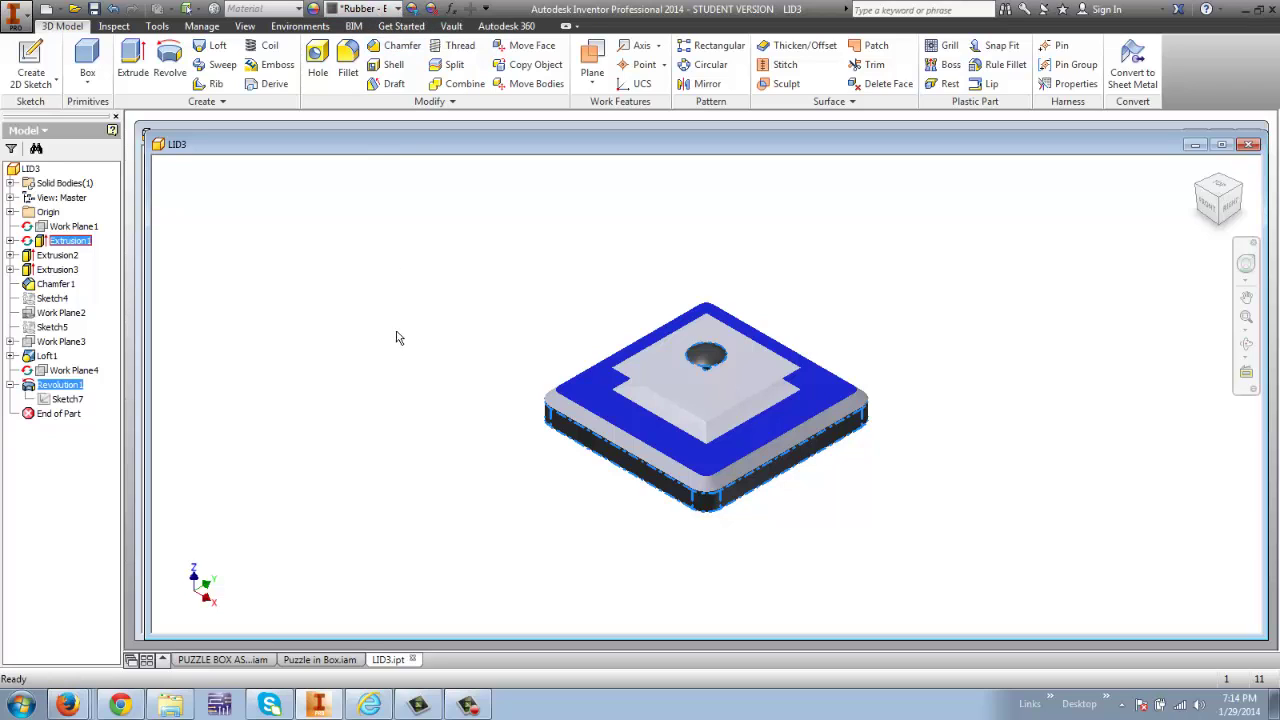
pyautogui.click(281, 326)
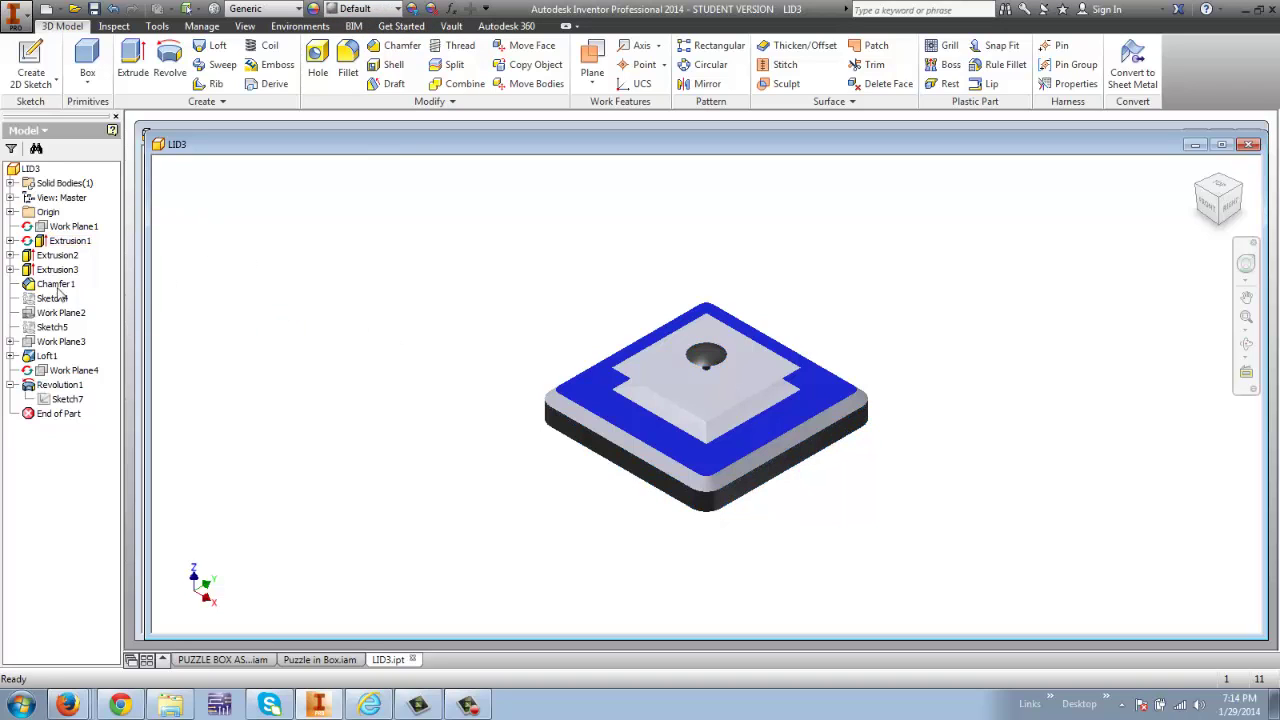
# - Select Extrusion2 and Extrusion3 together to check their assigned appearance, and clear the selection
pyautogui.click(45, 257)
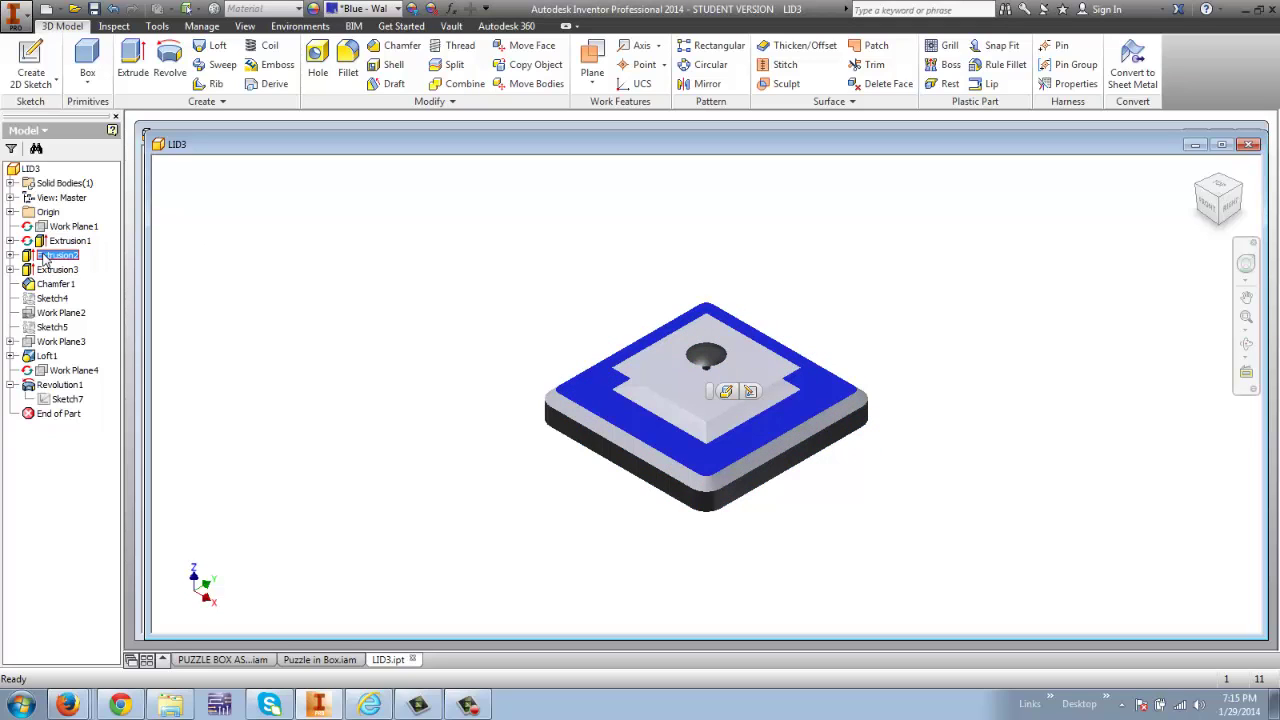
pyautogui.keyDown('ctrl'); pyautogui.click(42, 271); pyautogui.keyUp('ctrl')
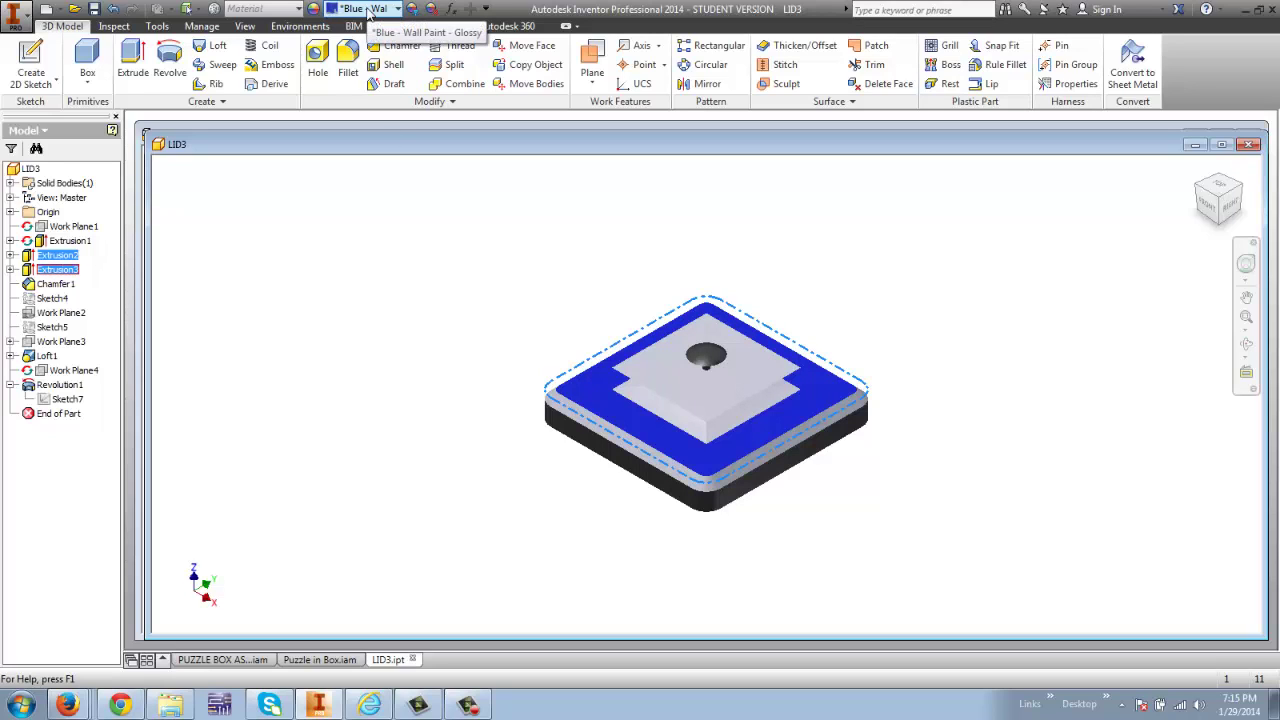
pyautogui.click(394, 288)
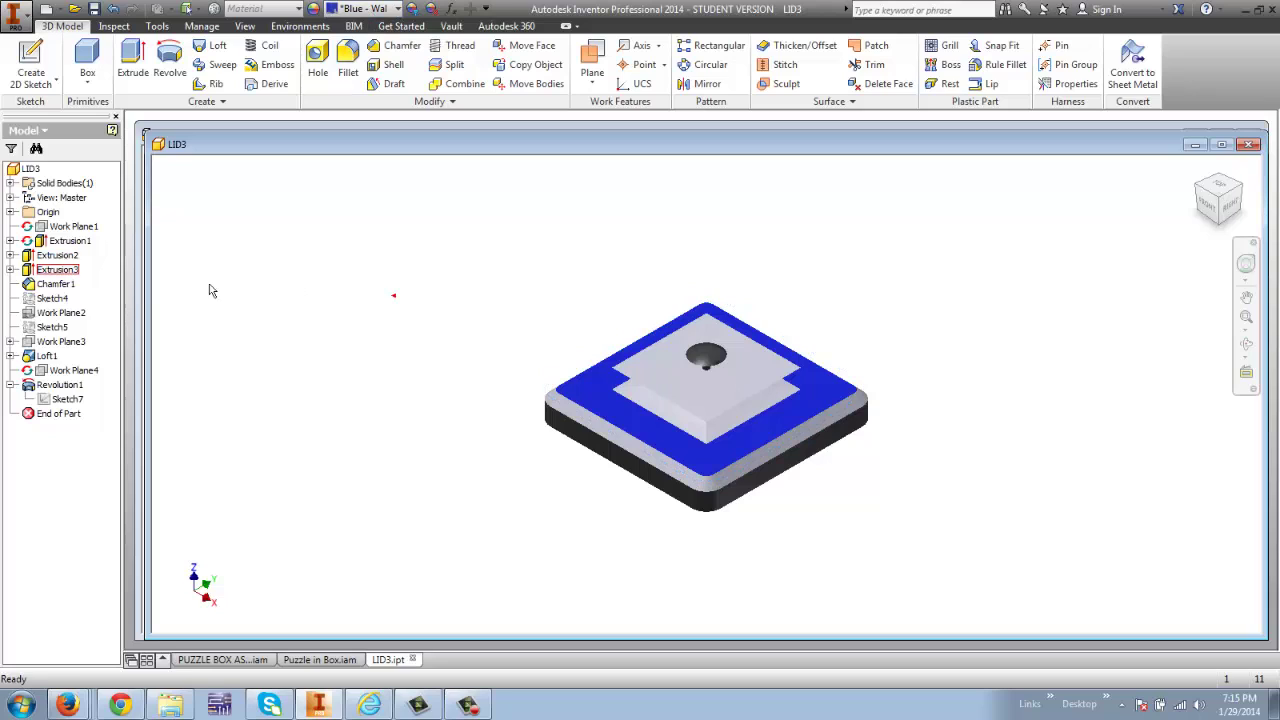
# - Select only Chamfer1 and Loft1 together to check their assigned appearance, and clear the selection
pyautogui.click(55, 284)
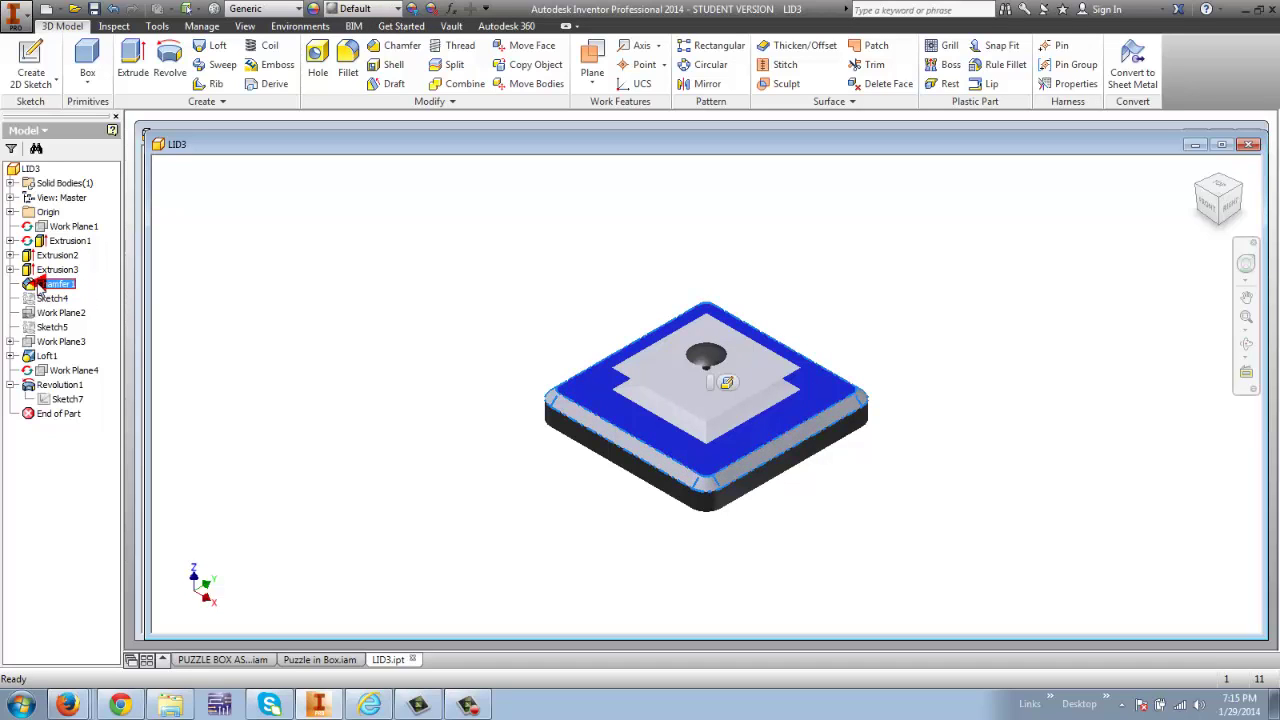
pyautogui.keyDown('shift'); pyautogui.click(48, 356); pyautogui.keyUp('shift')
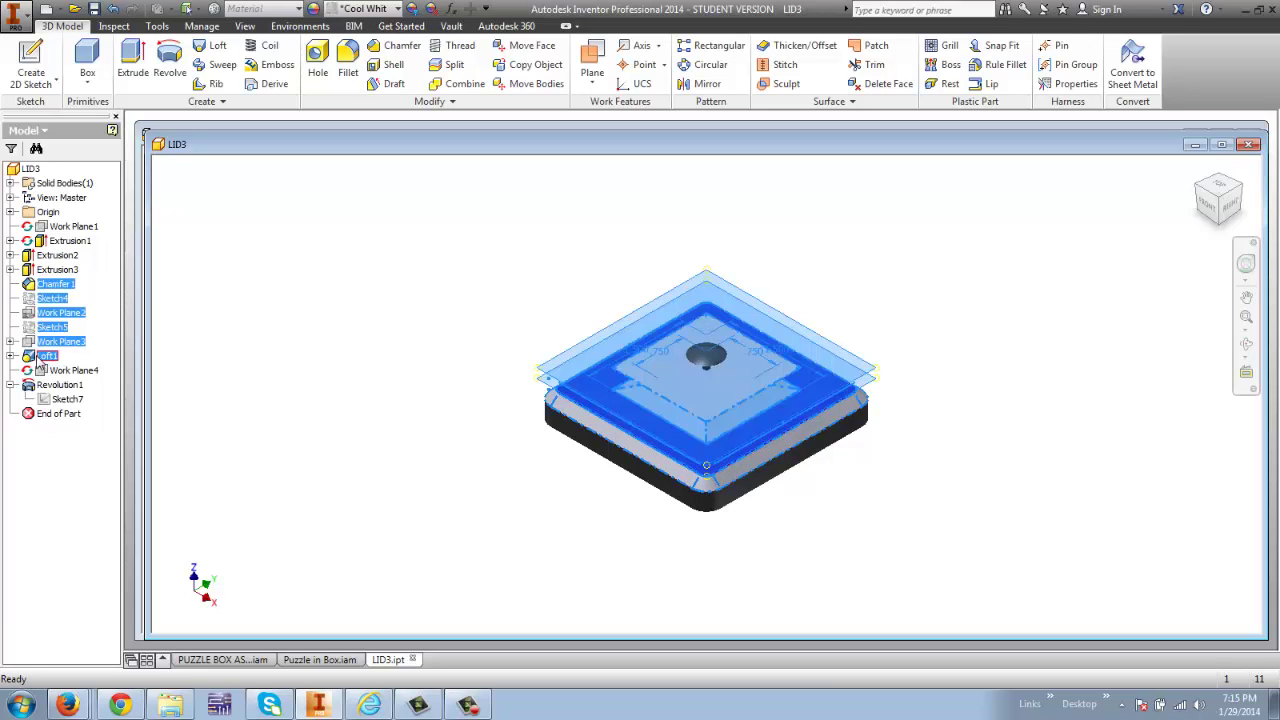
pyautogui.click(417, 286)
pyautogui.click(50, 270)
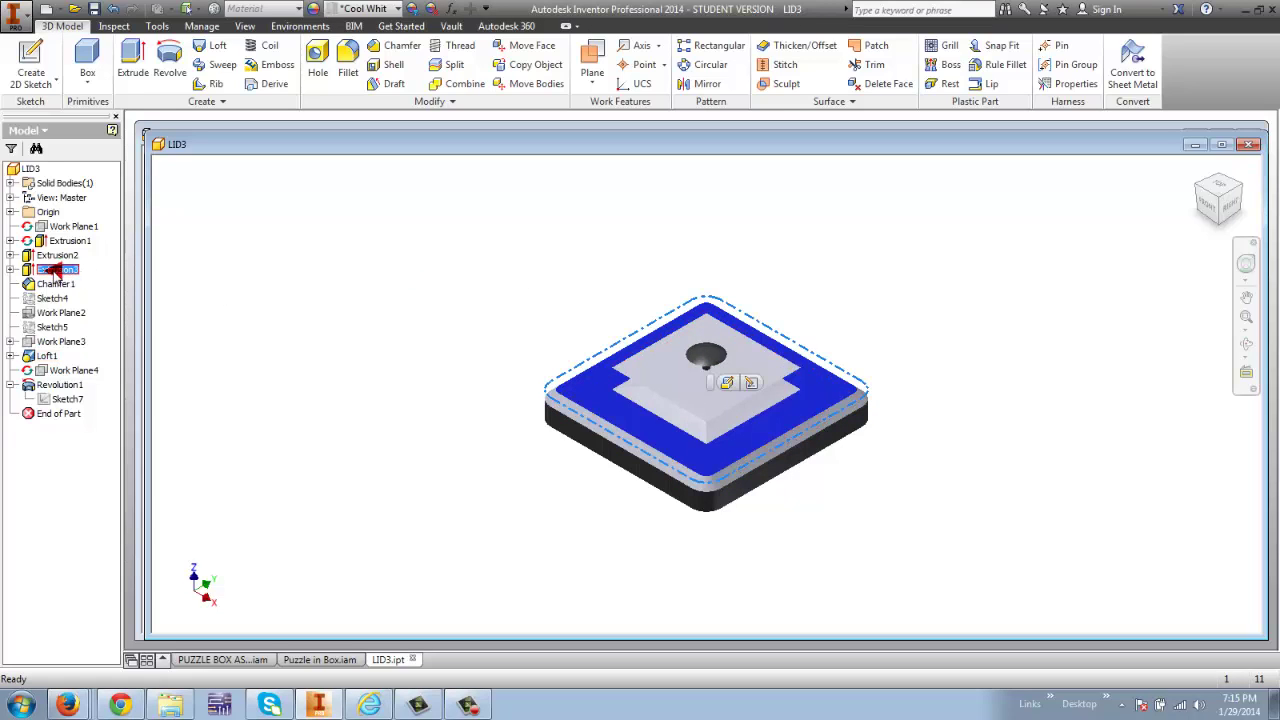
pyautogui.click(48, 284)
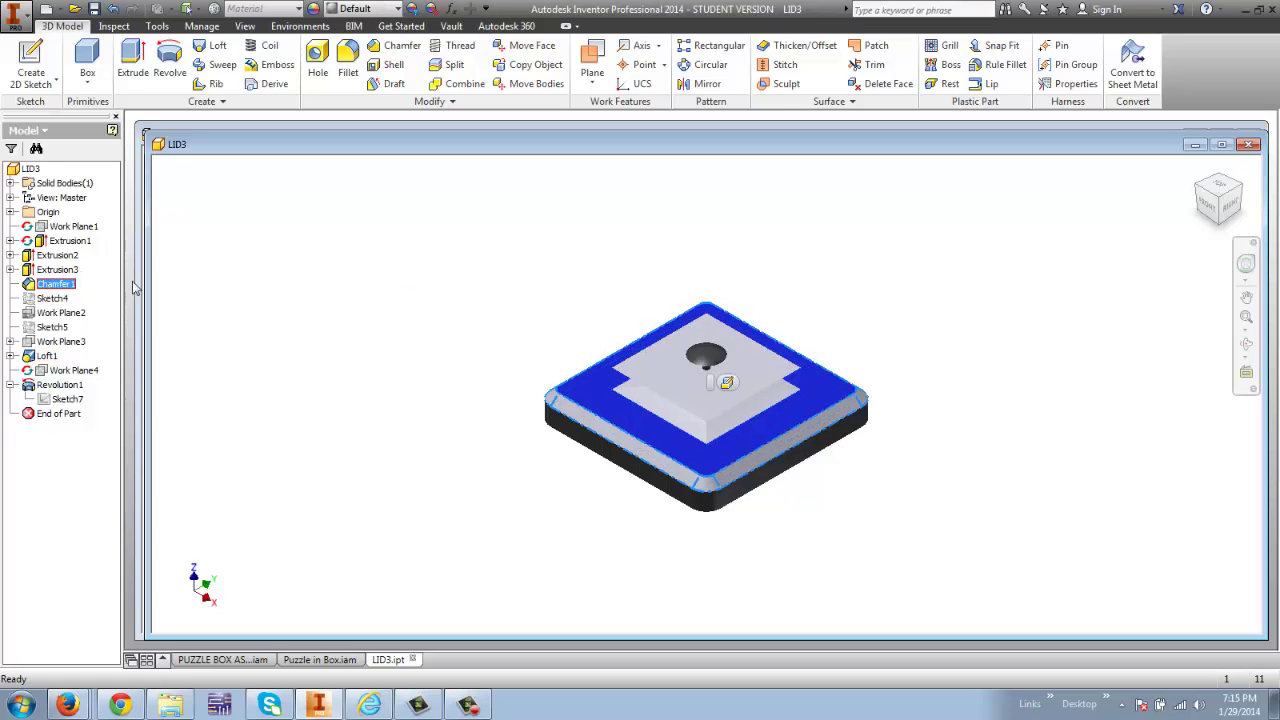
pyautogui.keyDown('ctrl'); pyautogui.click(45, 356); pyautogui.keyUp('ctrl')
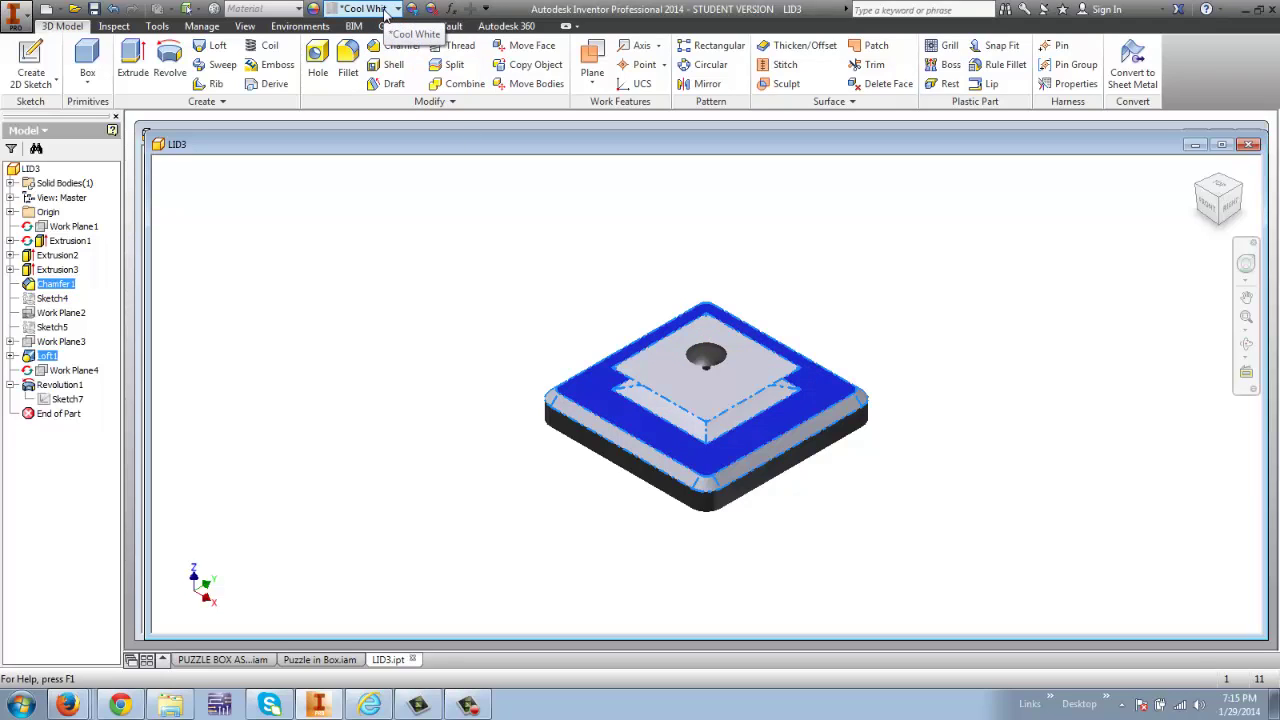
pyautogui.click(434, 372)
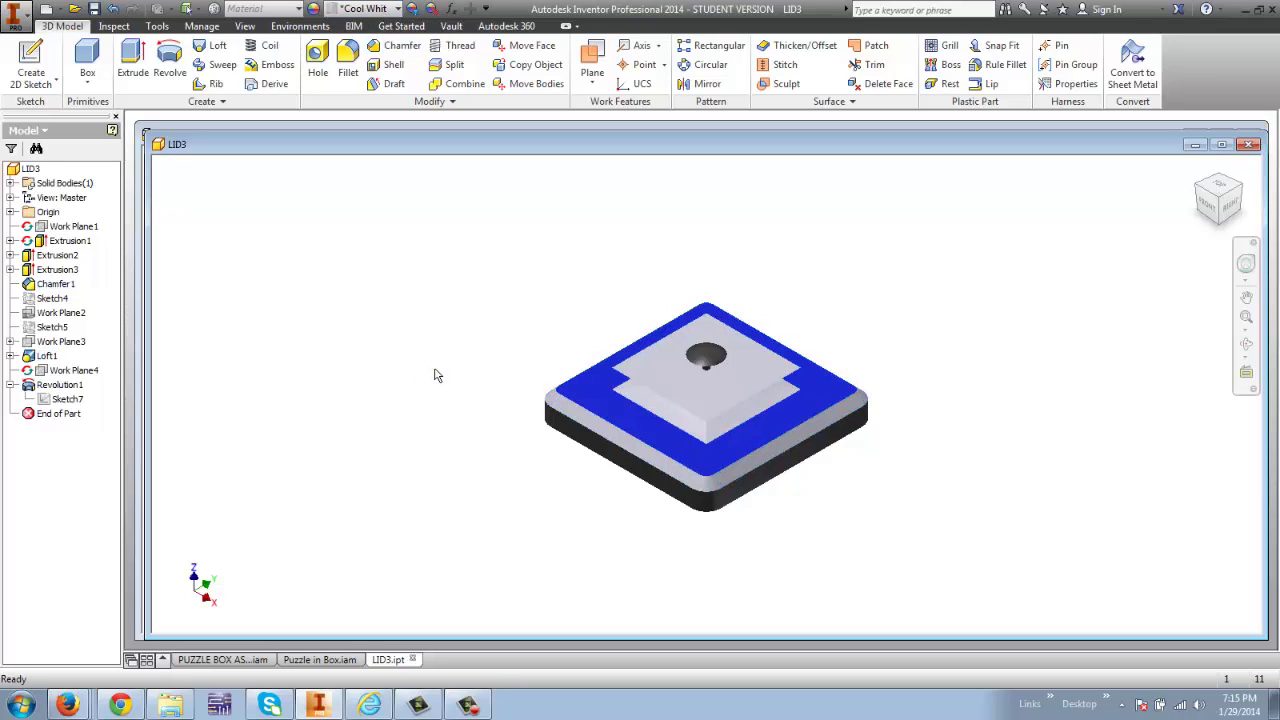